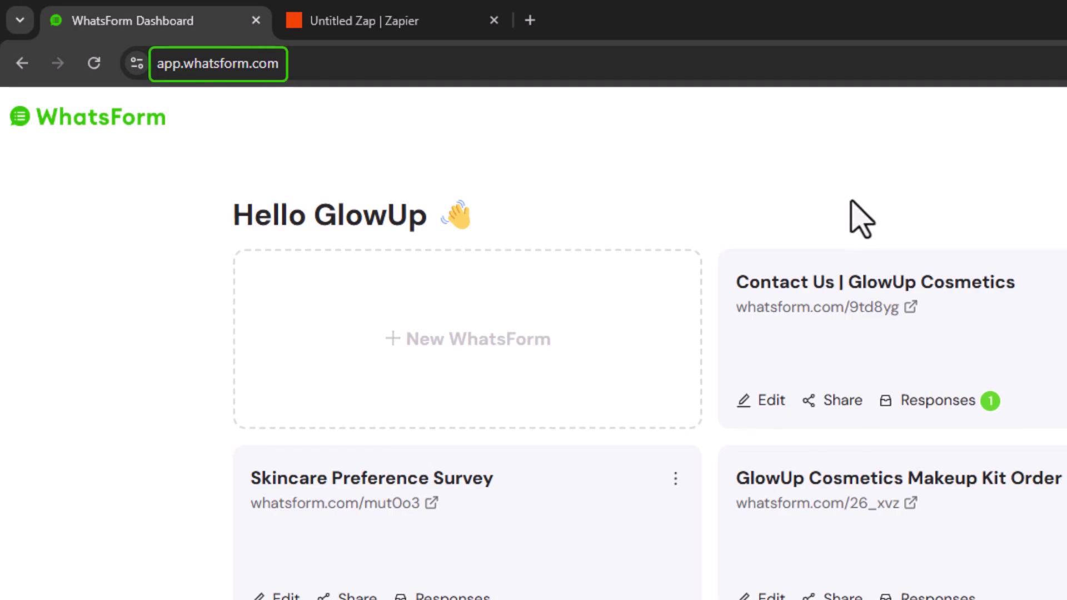
Open the webhook integration setup in the settings of the Contact Us | GlowUp Cosmetics form.
click(967, 291)
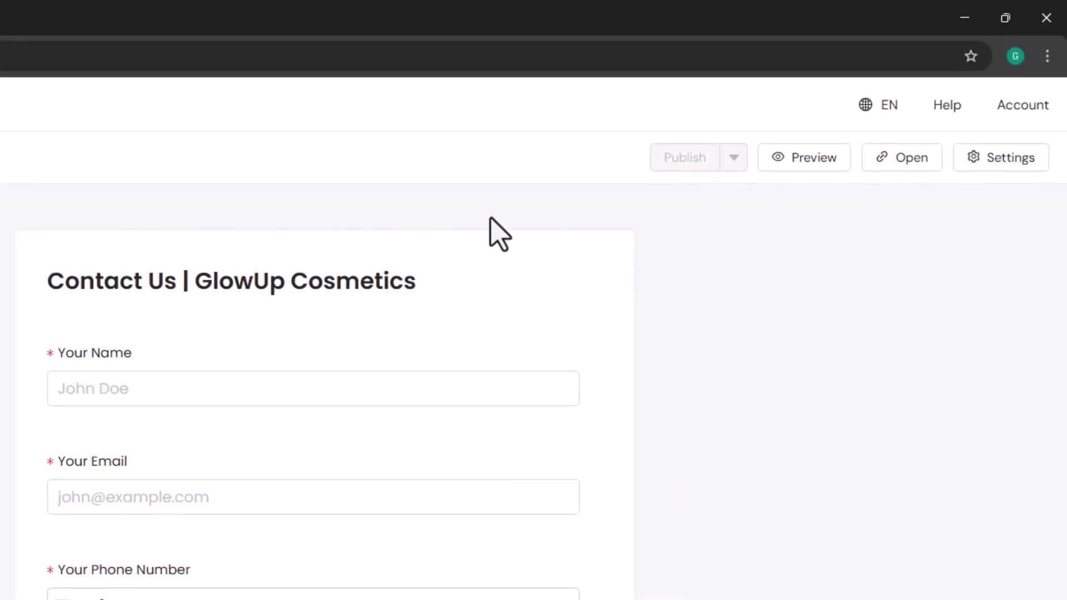
click(1010, 158)
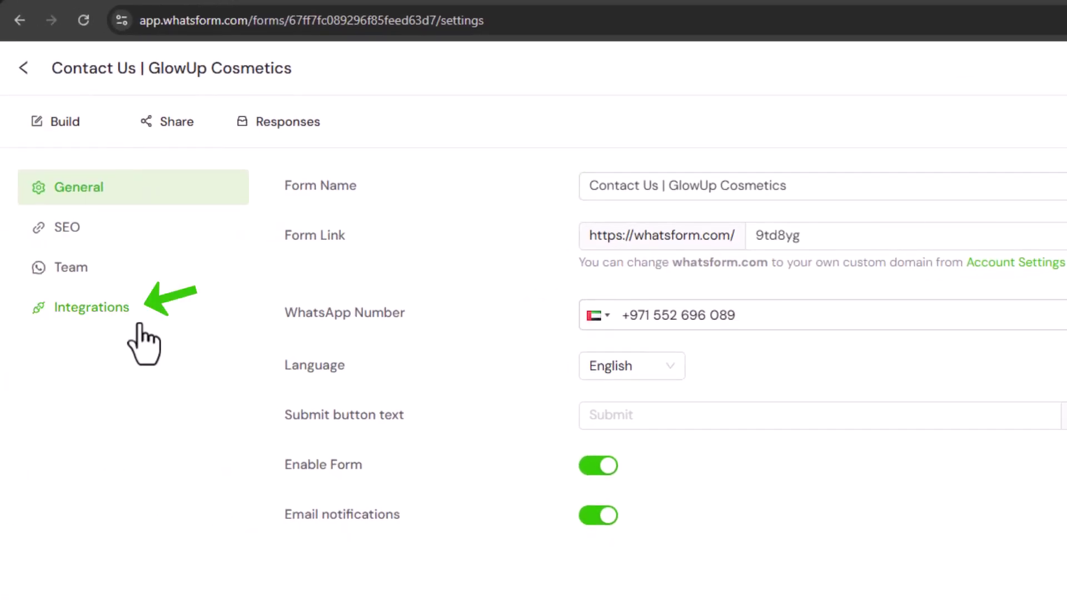
click(139, 327)
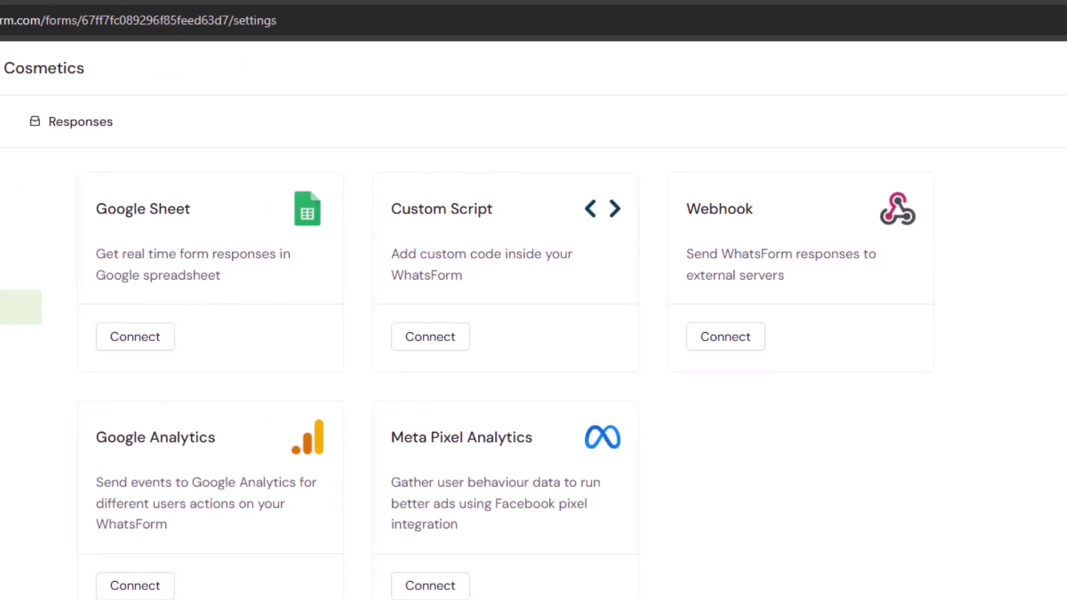
click(731, 341)
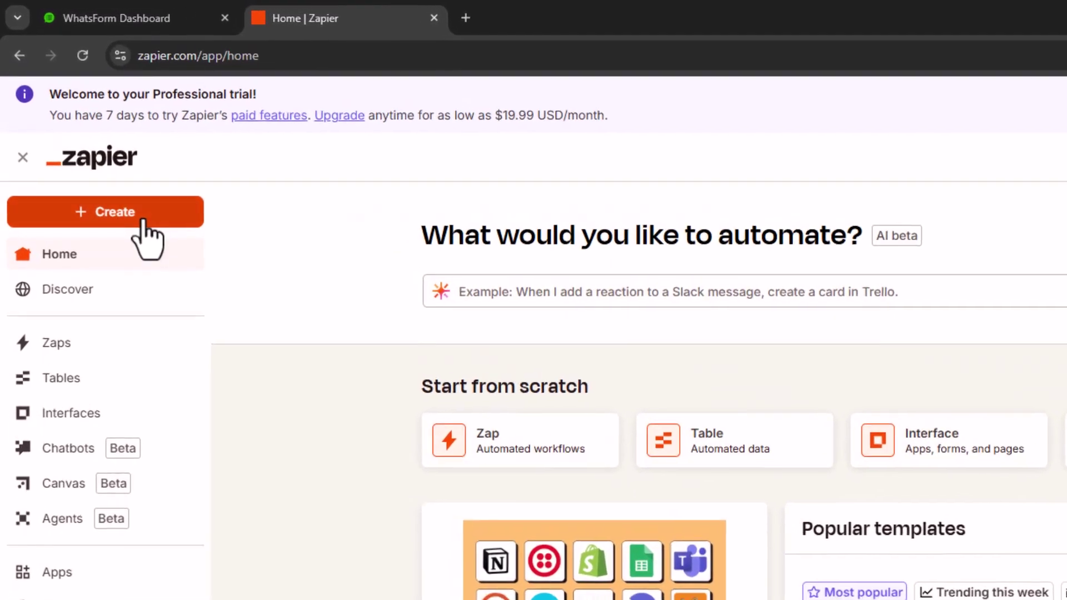
Create a new Zap in Zapier with Webhooks by Zapier as the trigger app and Catch Hook as the trigger event.
click(143, 221)
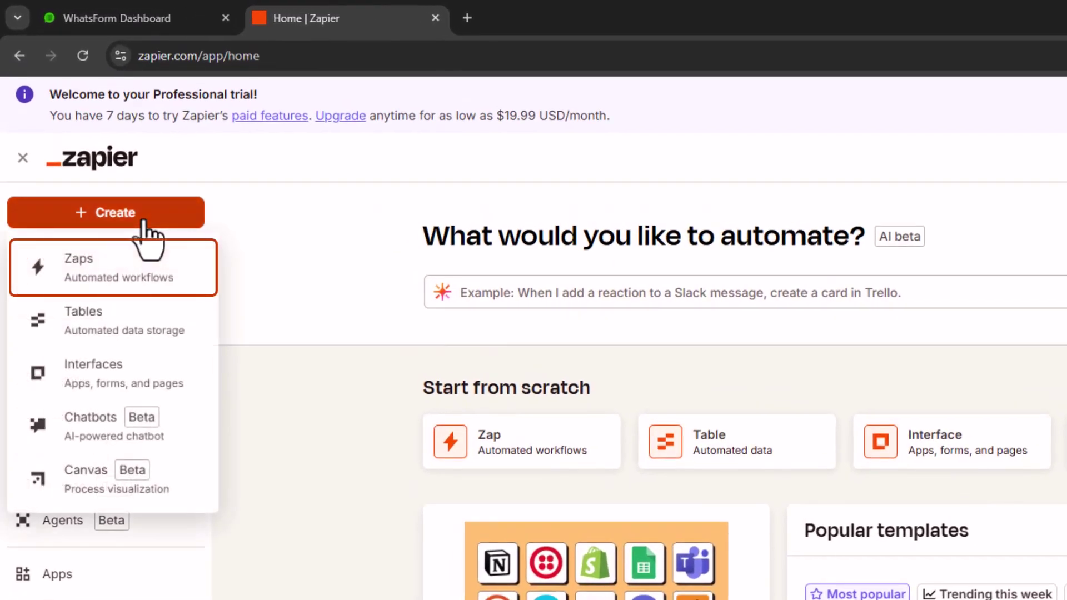
click(200, 284)
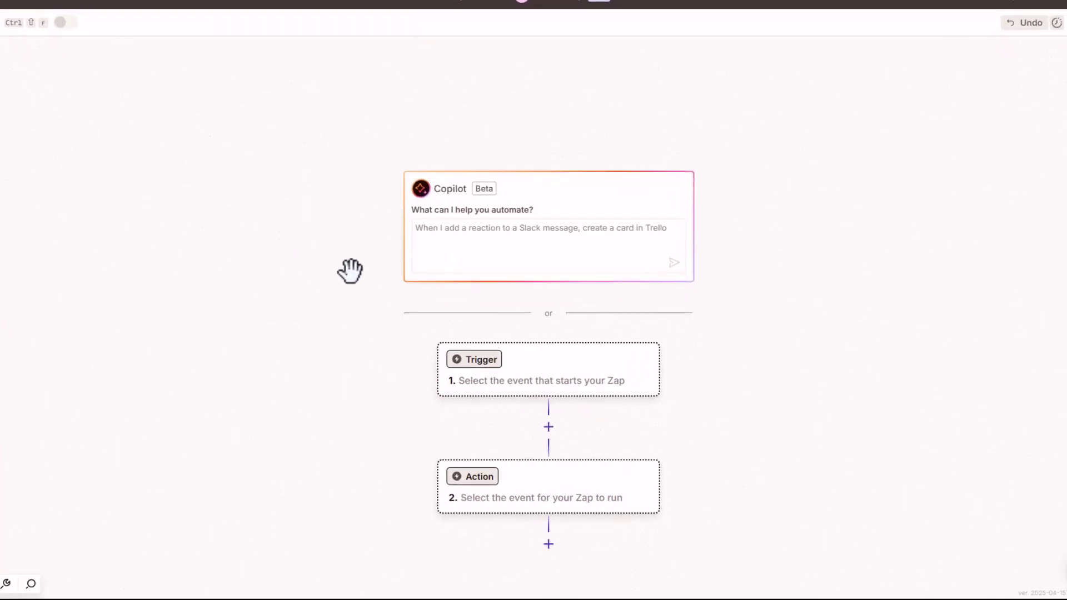
click(548, 383)
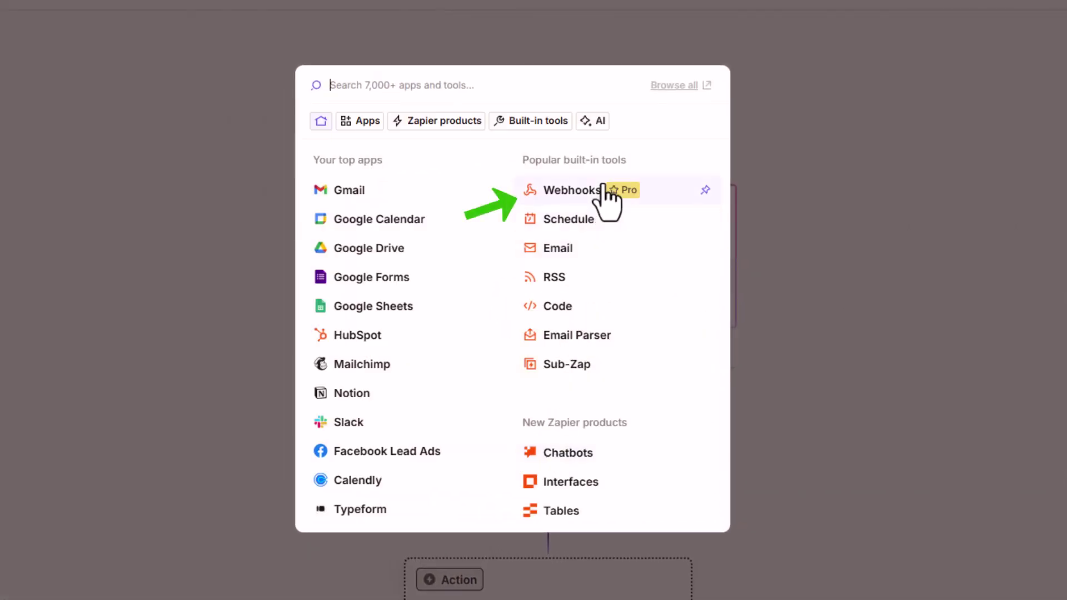
click(604, 189)
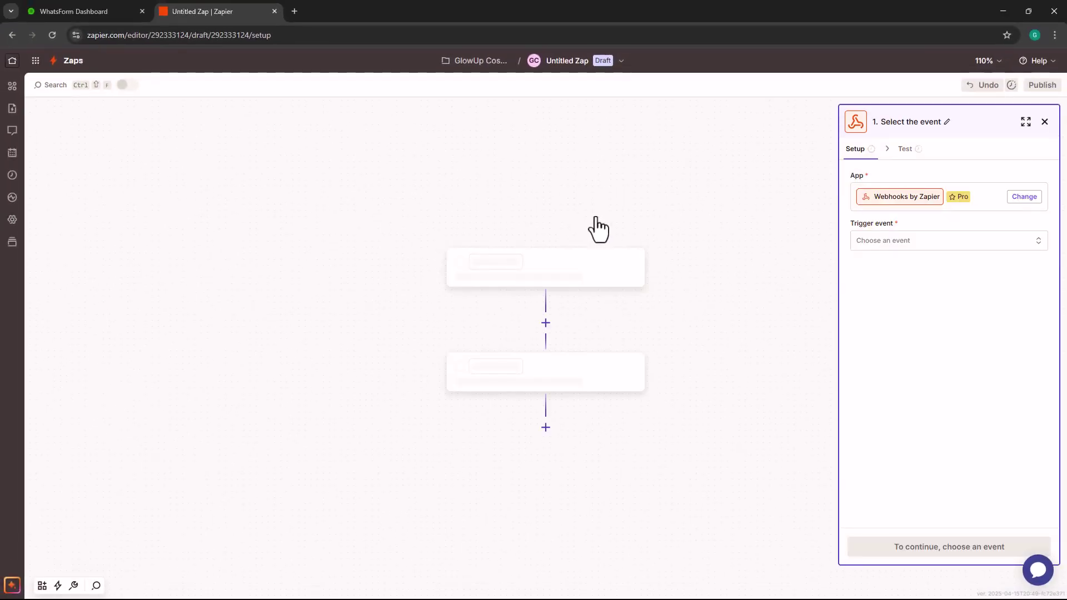
click(971, 238)
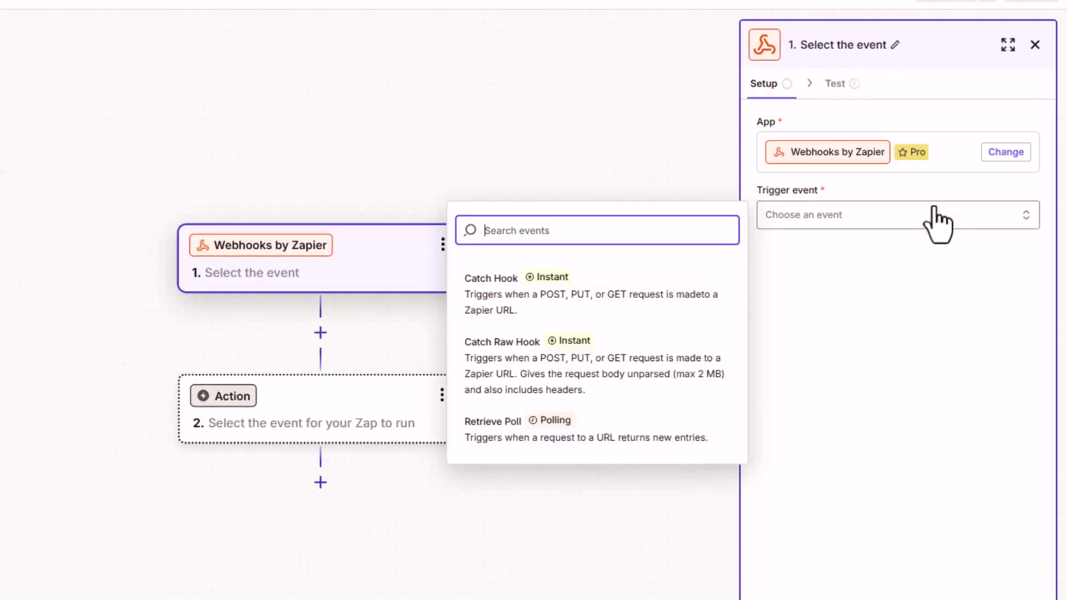
click(637, 314)
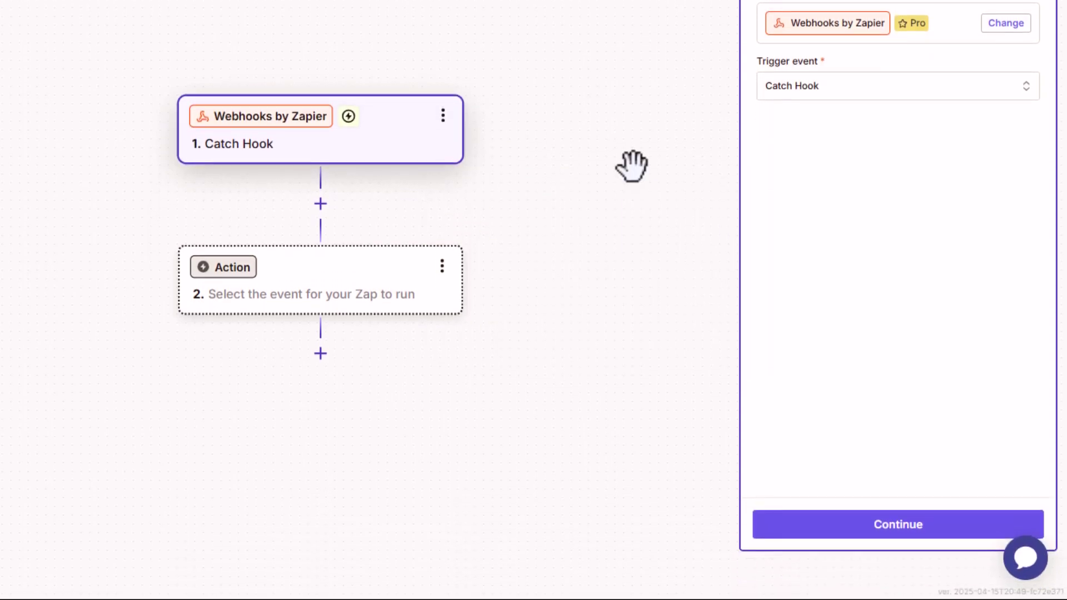
Leave the child key empty, then copy the Catch Hook webhook URL into the WhatsForm webhook's endpoint URL.
click(948, 528)
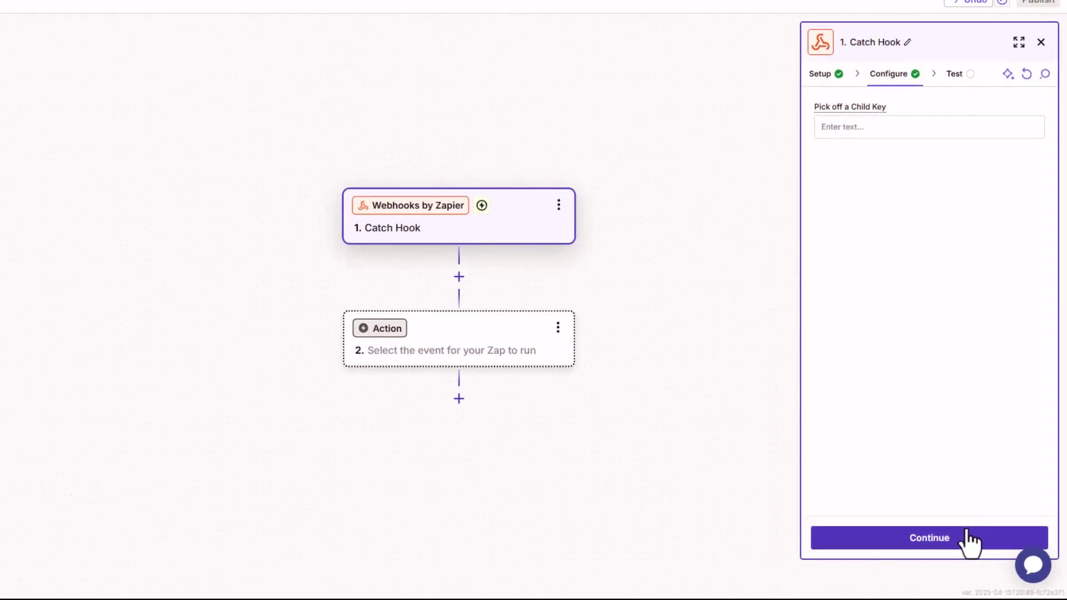
click(970, 539)
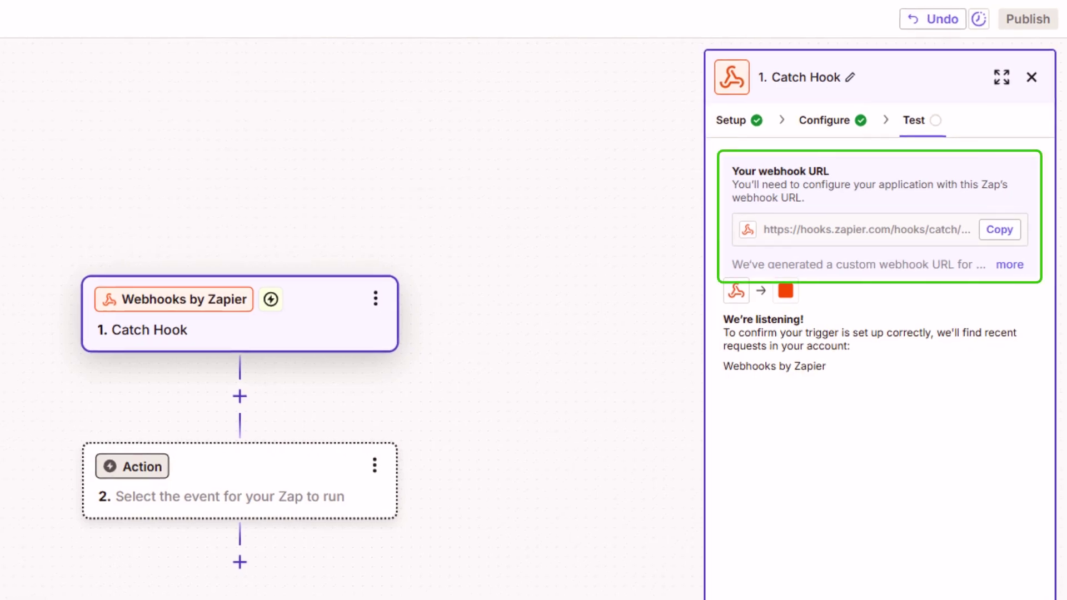
click(998, 233)
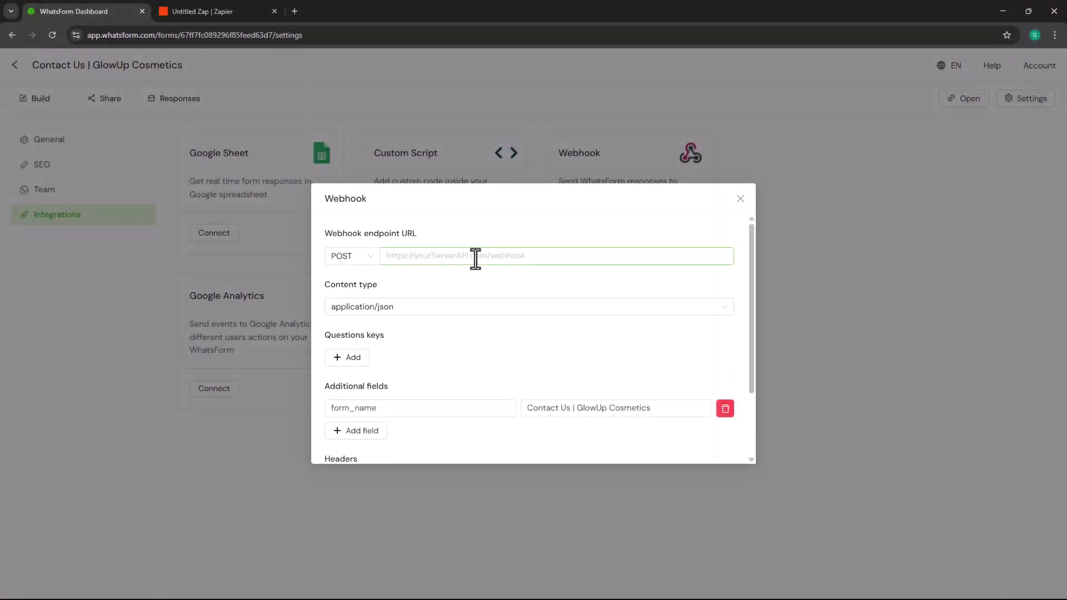
key(ctrl+v)
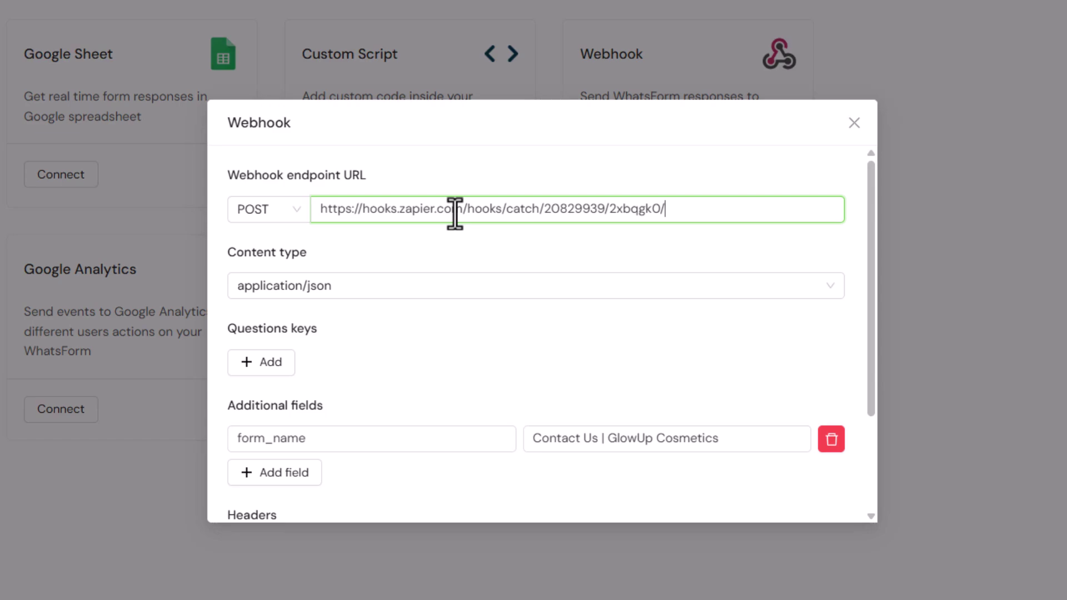
Add a question key to the webhook that maps the Your Name question to "name".
scroll(455, 212, down, 2)
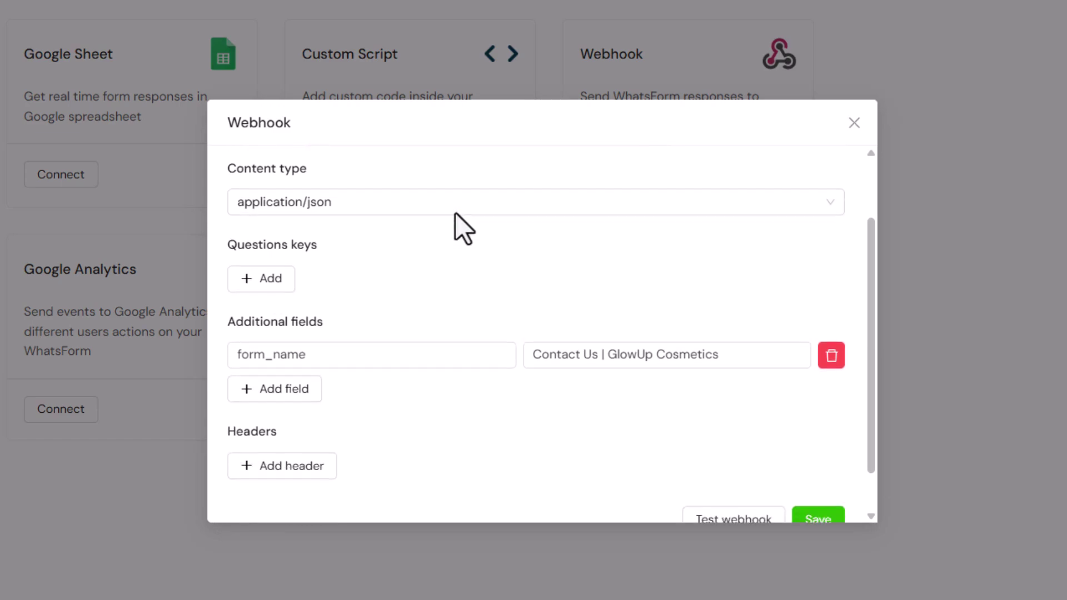
click(278, 281)
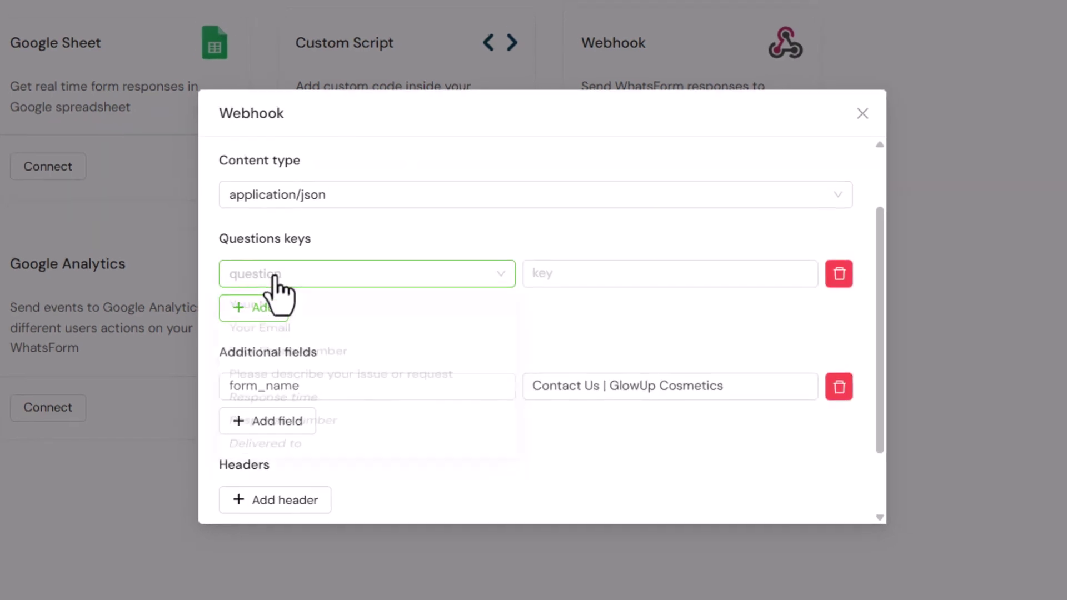
click(288, 284)
click(266, 289)
click(608, 245)
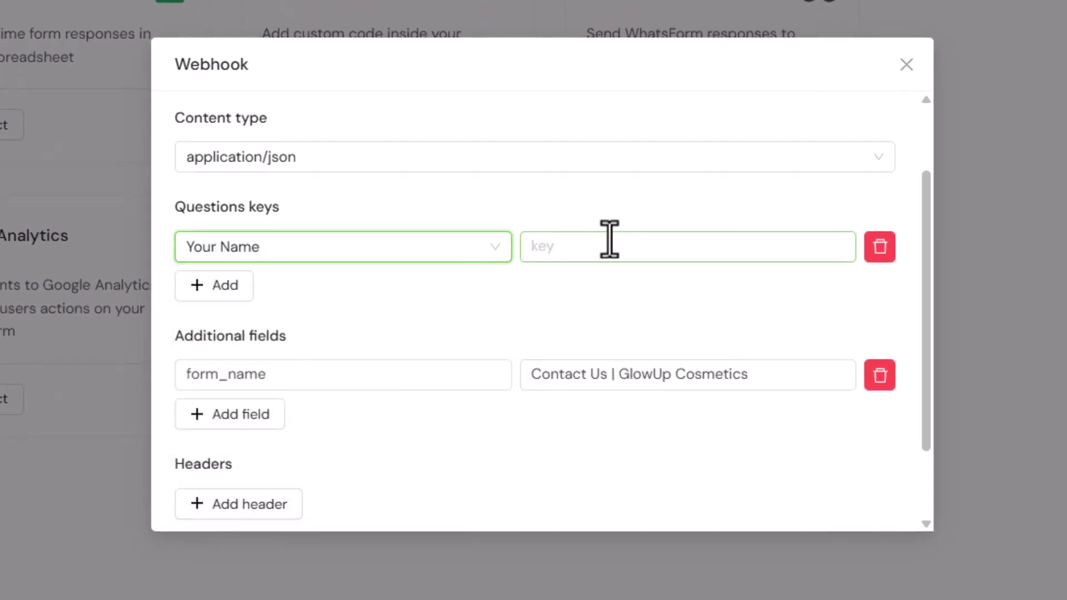
text(name)
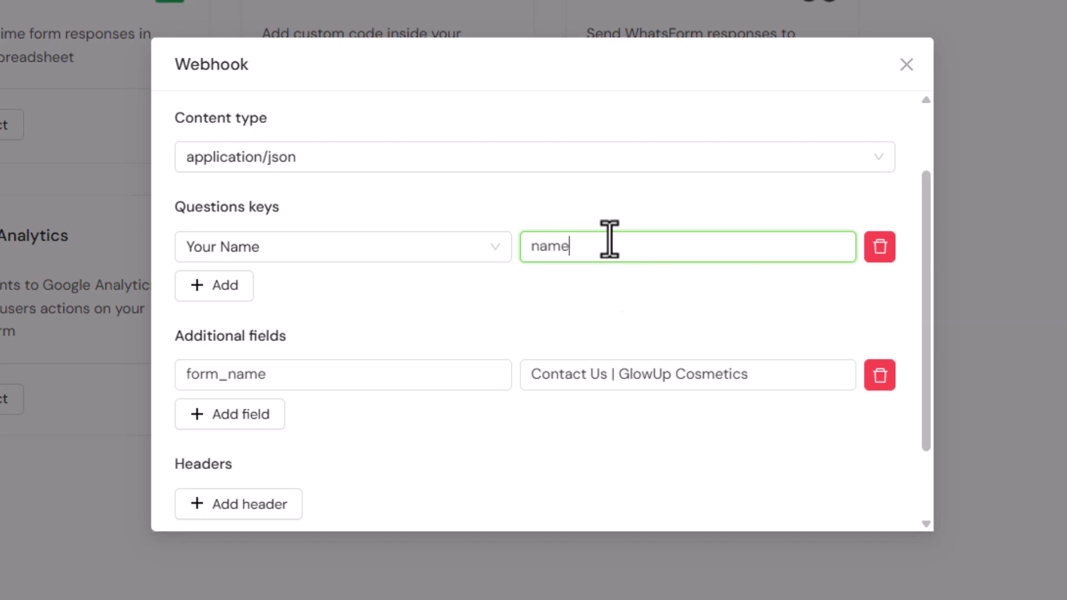
Add a question key that maps the Your Email question to "email".
click(222, 285)
click(231, 289)
click(250, 353)
click(602, 296)
text(email)
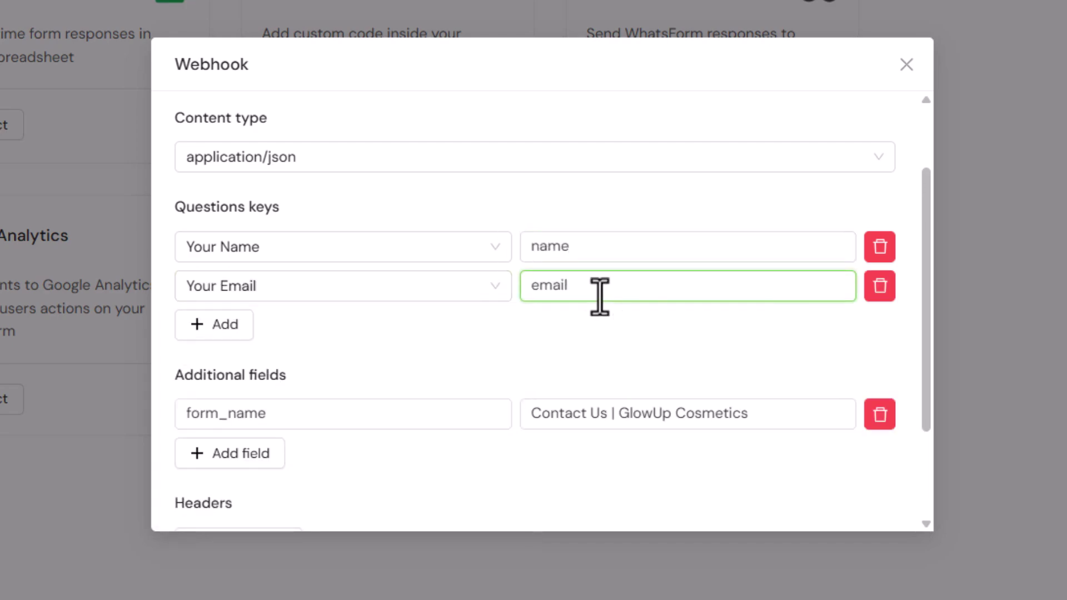
Add a question key that maps the Your Phone Number question to "phone".
click(214, 324)
click(233, 332)
click(233, 424)
click(598, 322)
text(phone)
Add a question key that maps the "Please describe your issue or request" question to "description".
click(214, 363)
click(261, 365)
click(303, 497)
click(584, 364)
text(description)
Add a question key that maps Response time to "time".
click(220, 402)
click(233, 414)
click(562, 402)
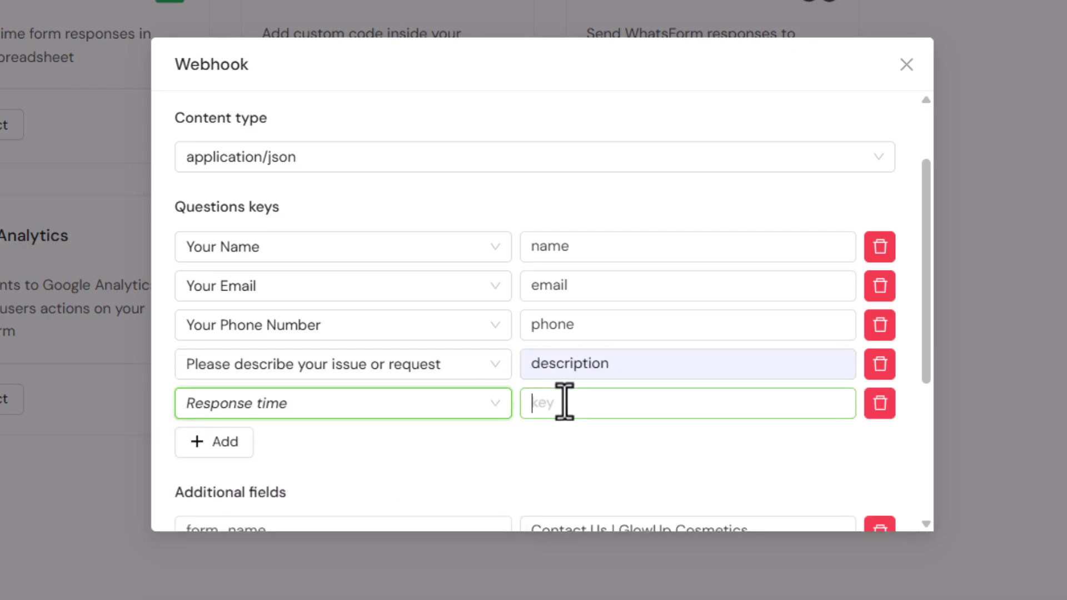
text(time)
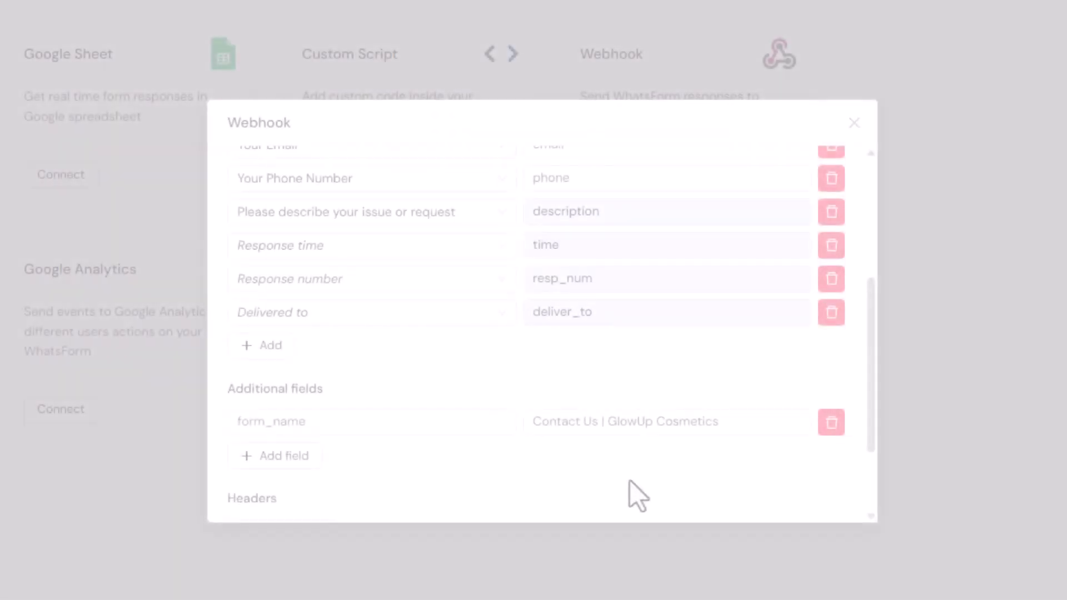
Send a test webhook request from WhatsForm and test the Catch Hook trigger in Zapier using the record "request A".
scroll(629, 480, down, 2)
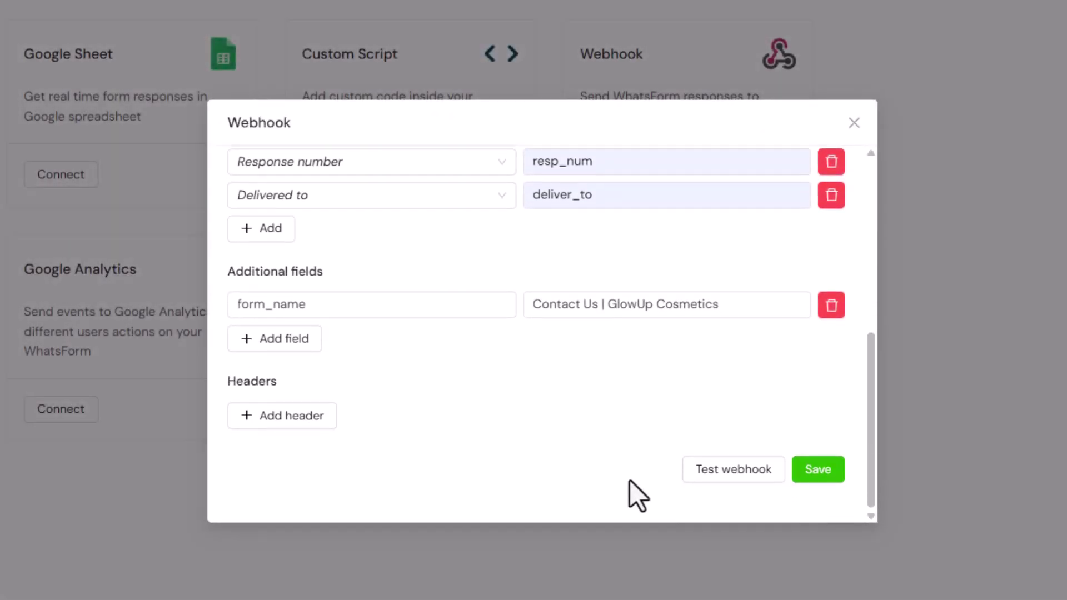
click(739, 439)
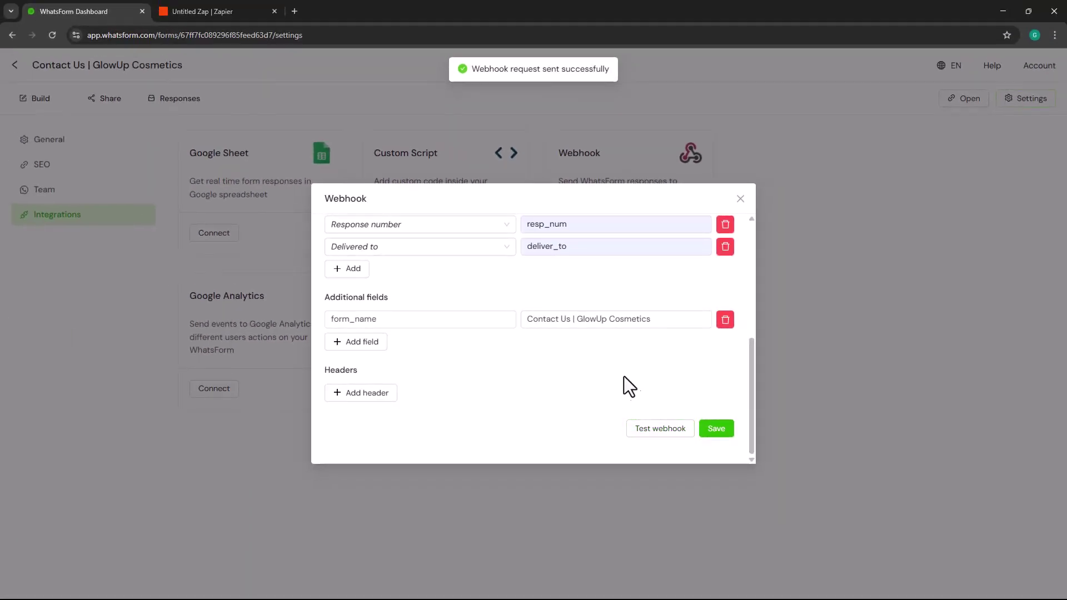
click(211, 12)
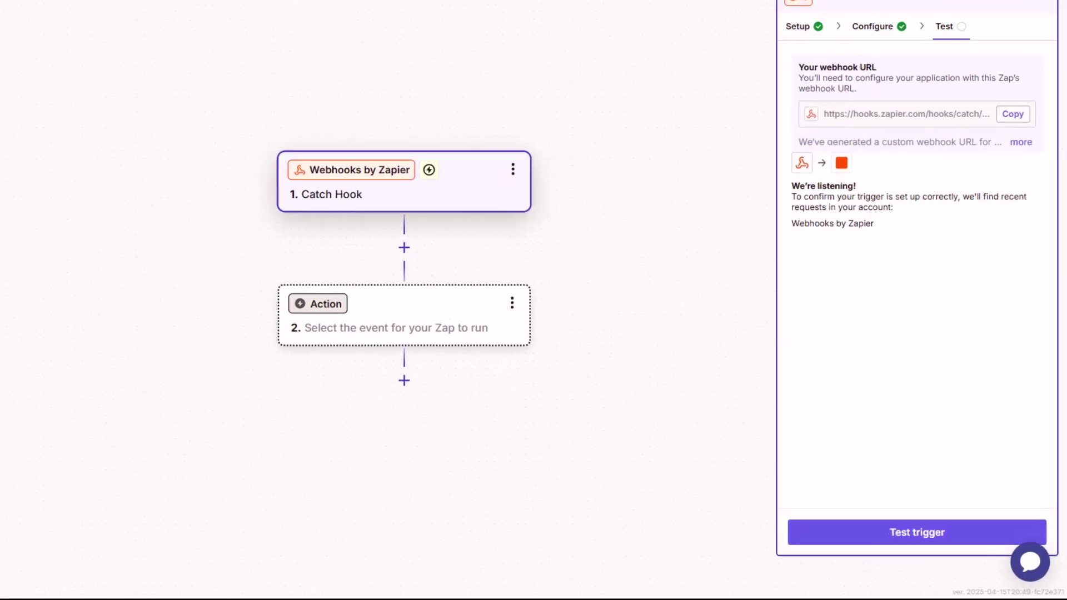
click(954, 533)
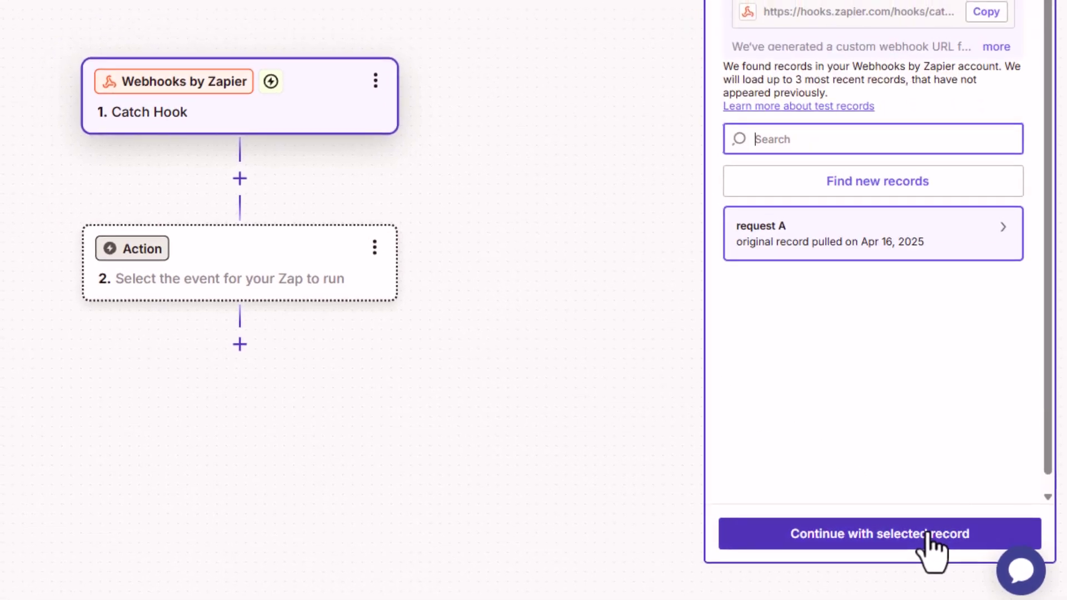
click(947, 243)
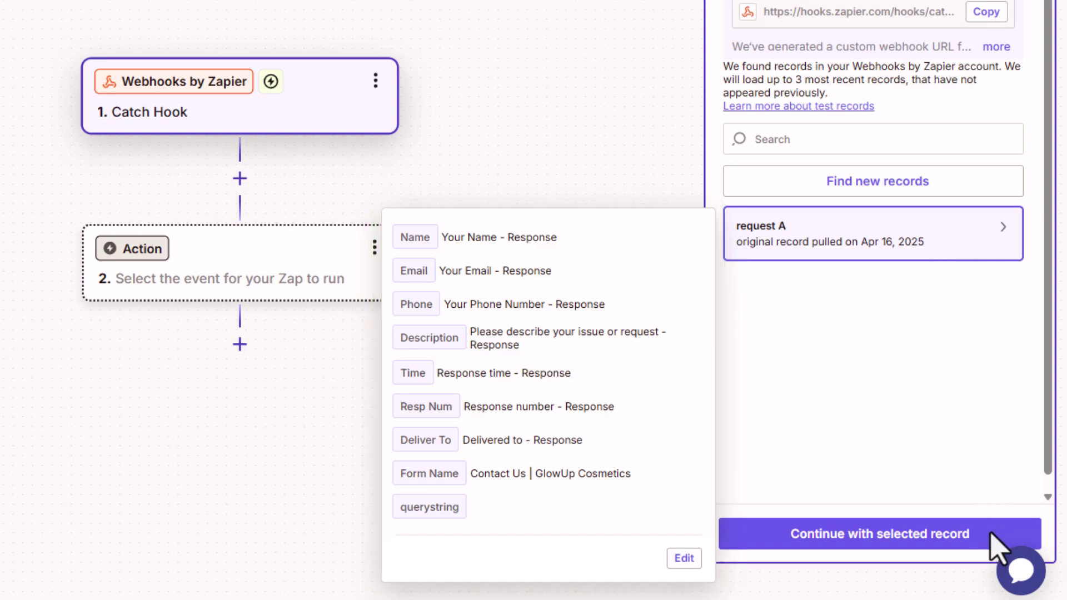
click(961, 547)
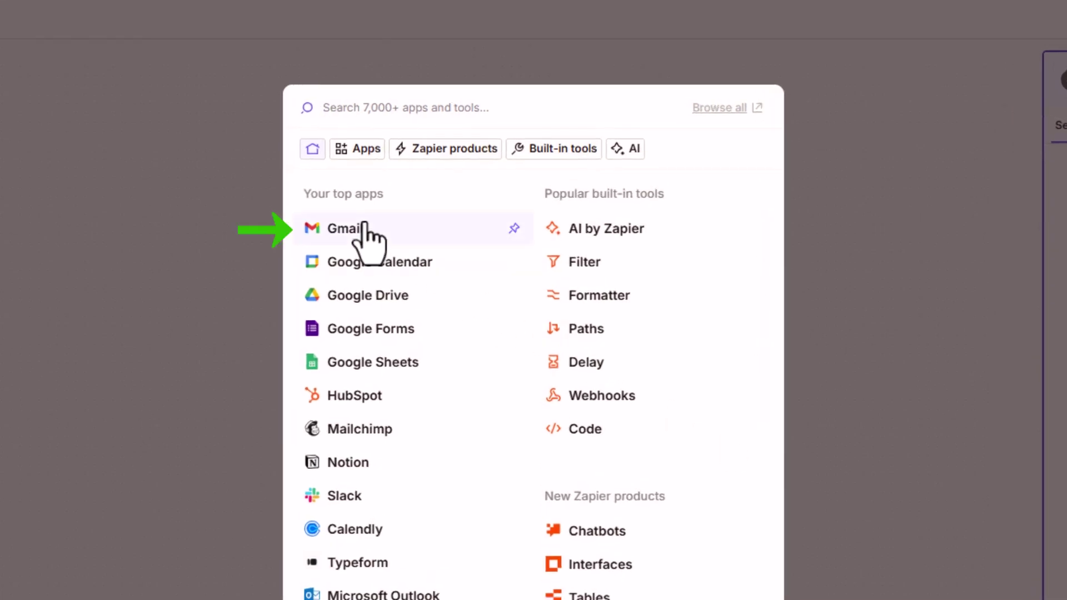
Set the Zap's action to Gmail with the Send Email event, keeping the connected account, and proceed to its configuration.
click(364, 230)
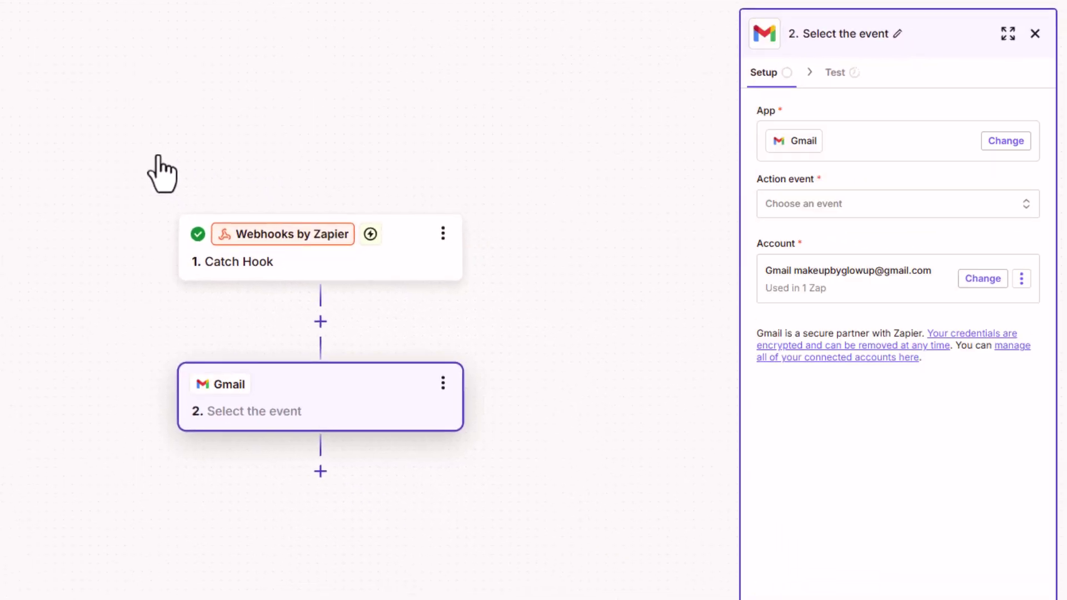
click(888, 213)
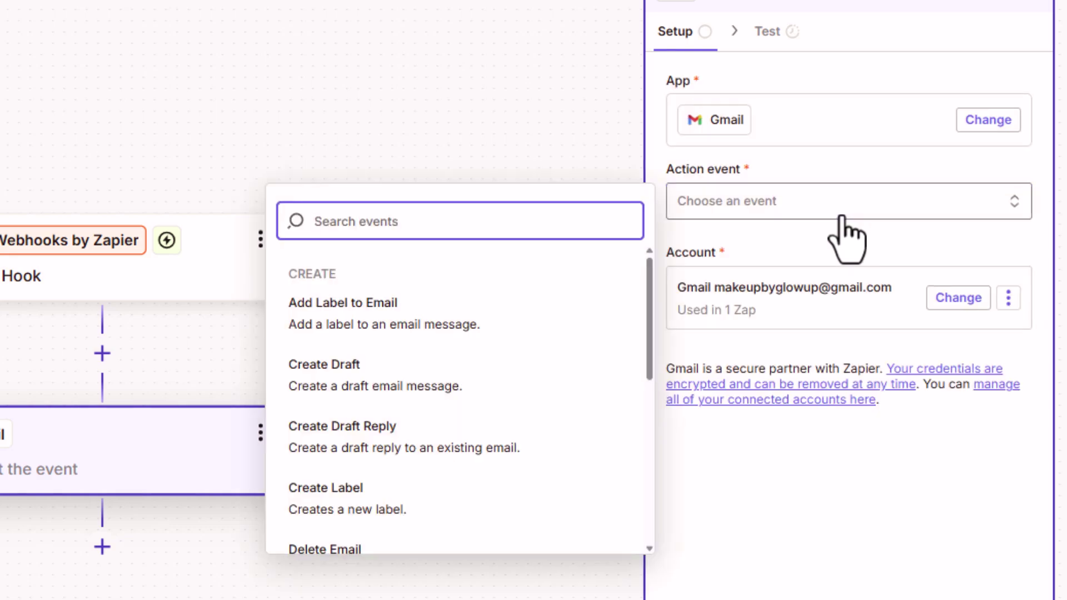
scroll(622, 367, down, 7)
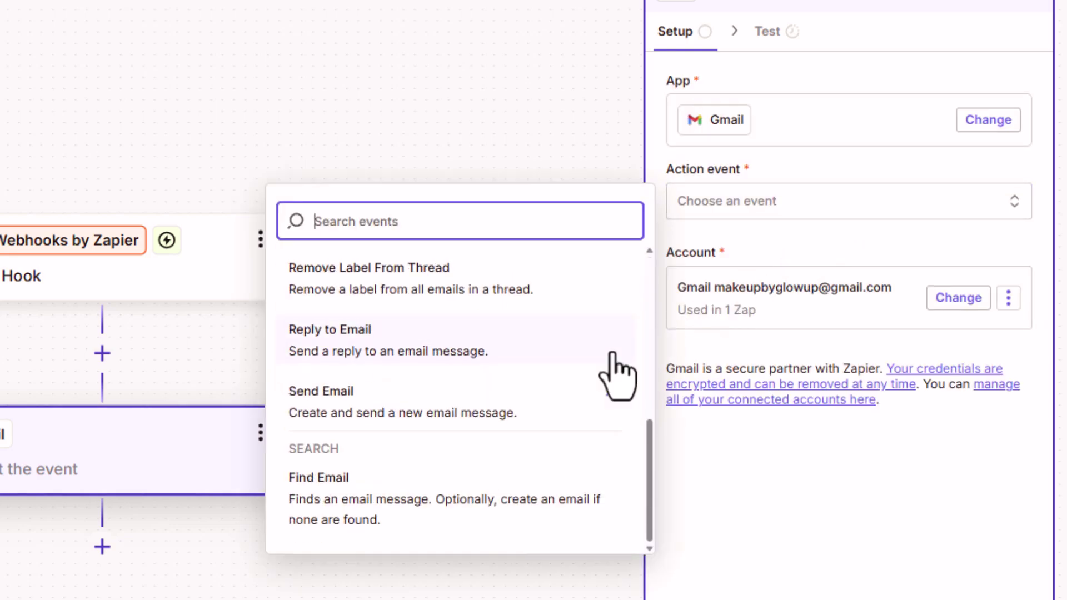
click(544, 414)
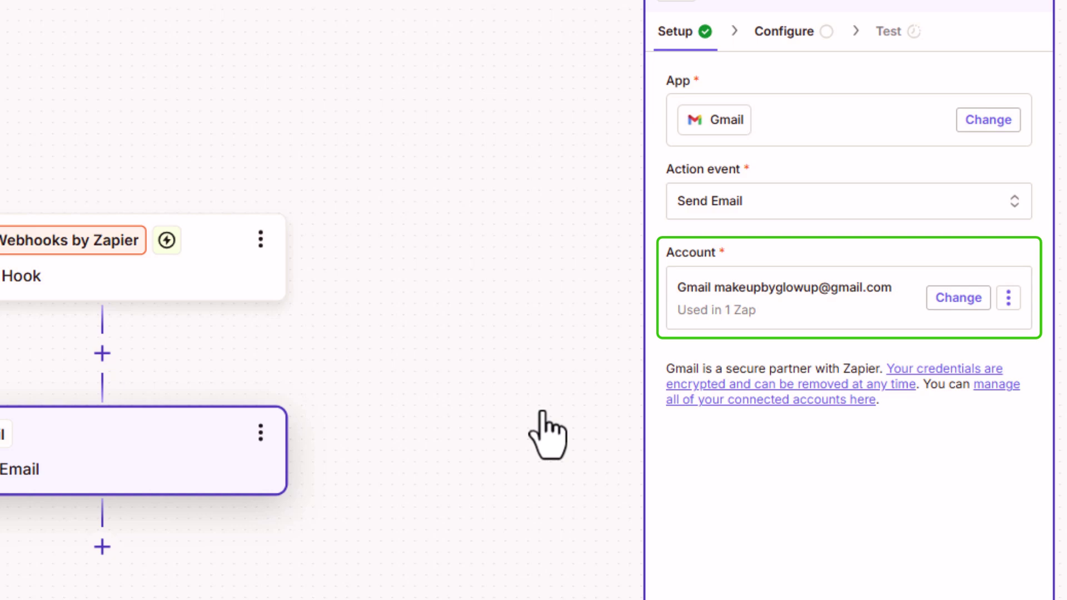
click(976, 571)
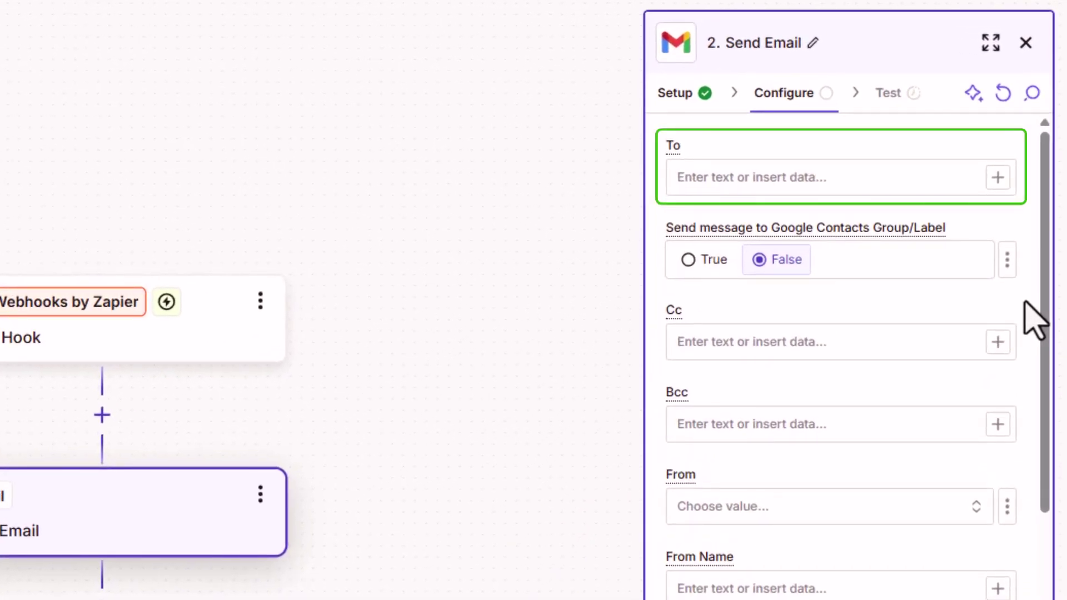
Map the email's To recipient to the Email response from the Catch Hook trigger.
click(912, 188)
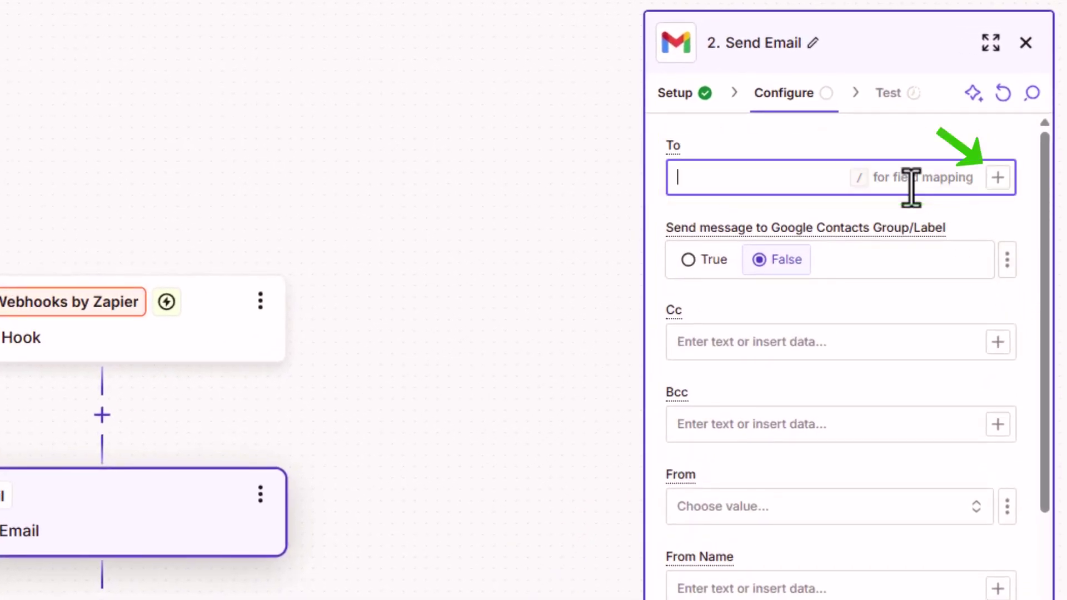
click(997, 180)
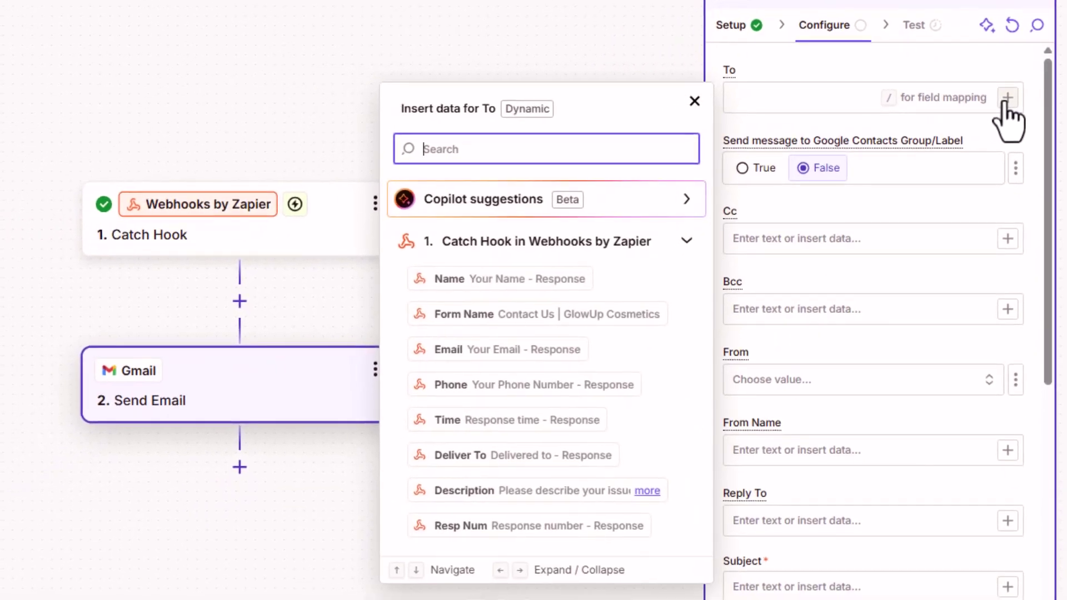
click(576, 349)
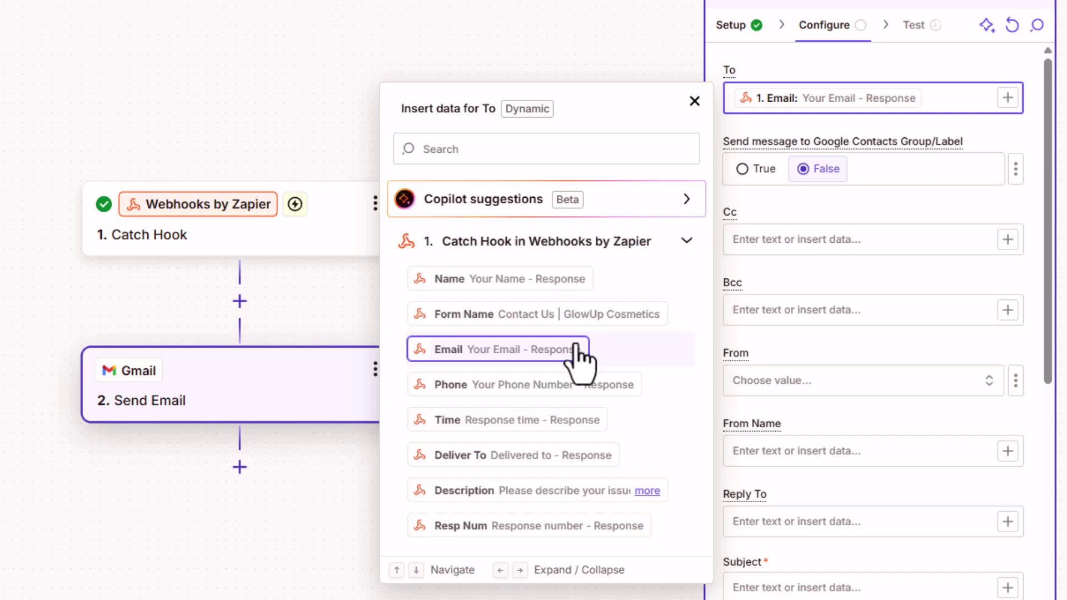
Set the email's From address to the connected Gmail account and the subject to "We received your request!".
click(806, 381)
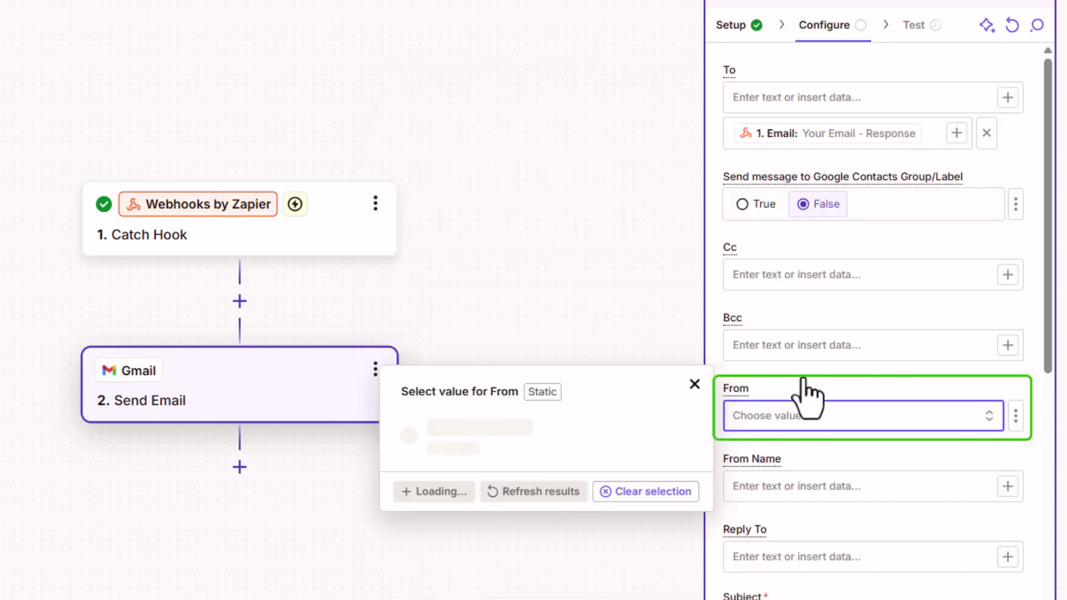
click(692, 464)
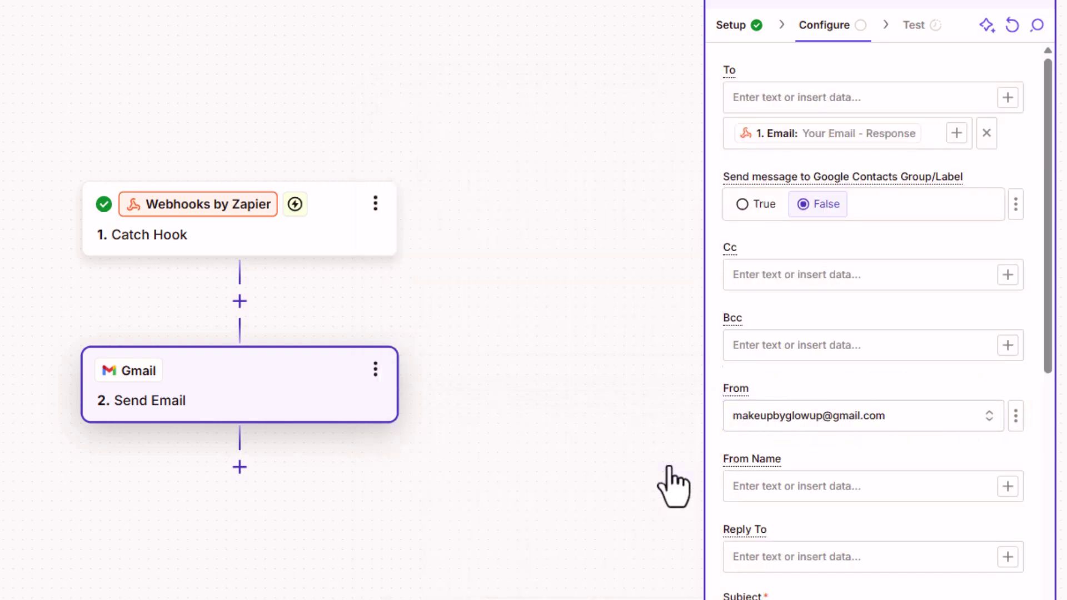
scroll(1032, 439, down, 2)
scroll(1039, 453, down, 5)
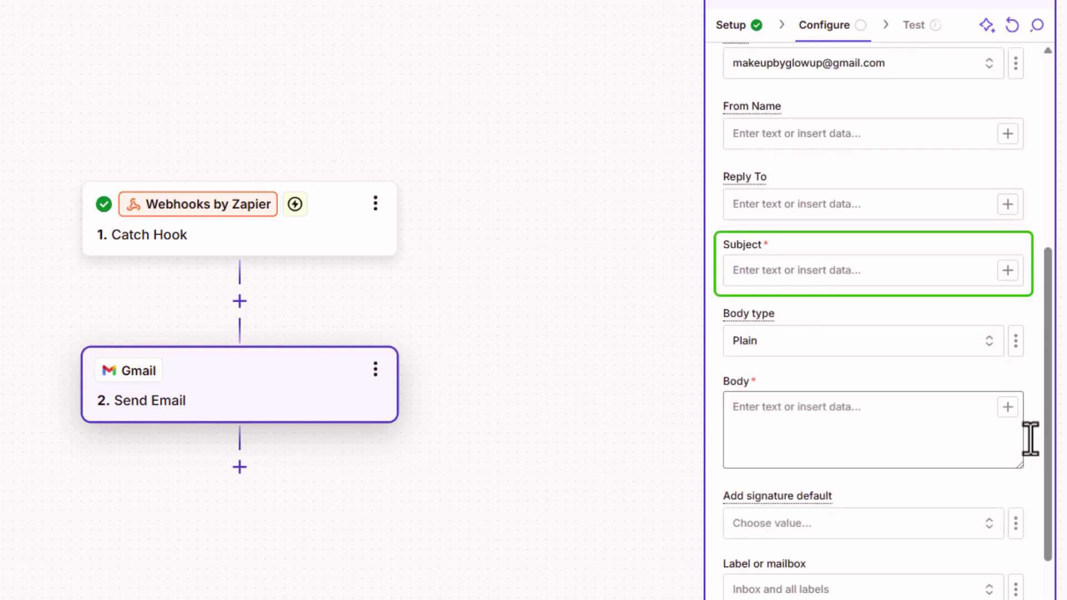
click(869, 272)
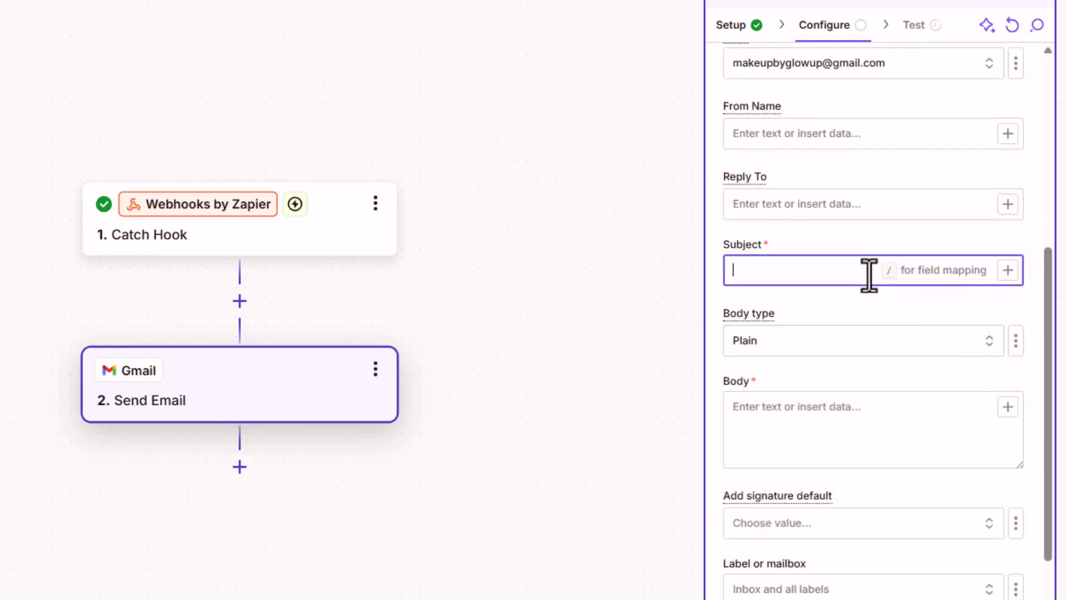
text(We received your request!)
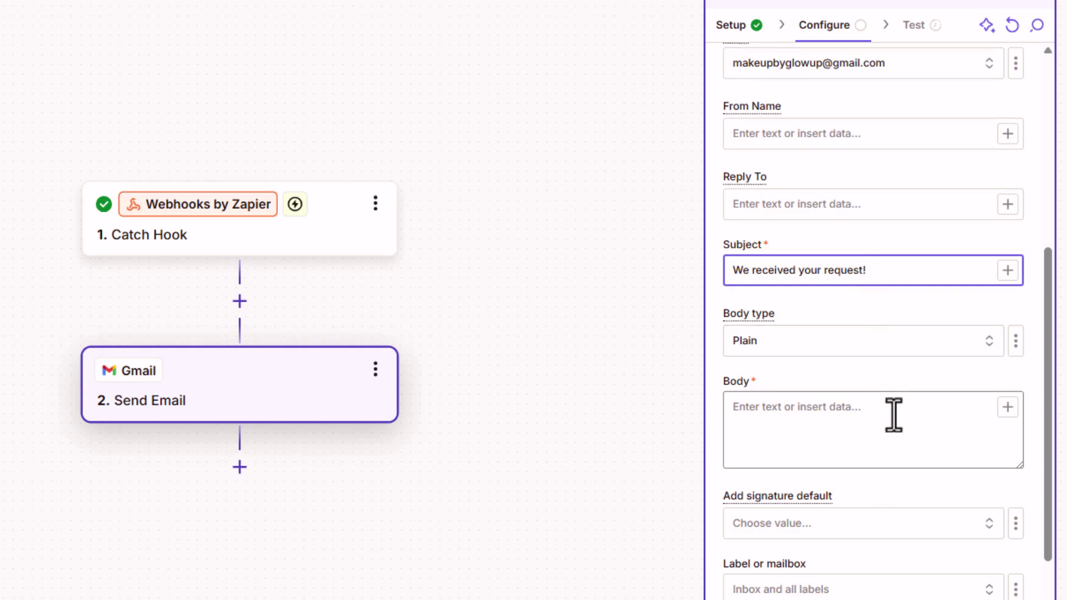
Write an acknowledgement body promising a reply within 24 business hours, with Name, Email, Phone and Message lines, and replace the greeting's name with the Name response.
click(894, 414)
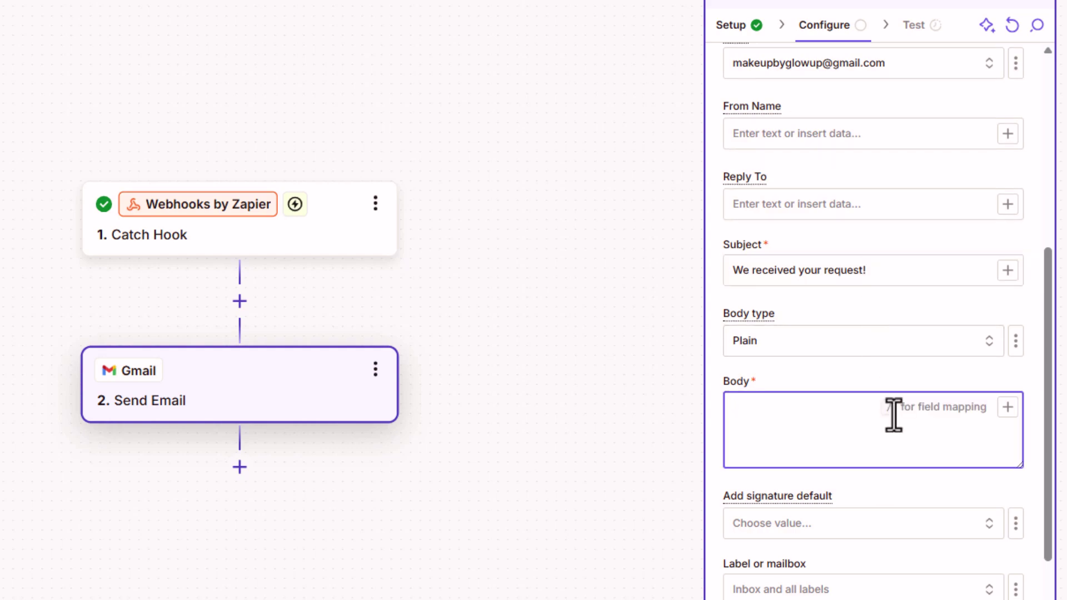
text(Hi name,  Thank you for reaching out to us! We’ve received your enquiry and our team will get back to you as soon as possible - usually within 24 business hours.  We appreciate your patience and look forward to assisting you.  Your Details  Name: Email: Phone: Message:  Best Regards, GlowUp Cosmetics Support)
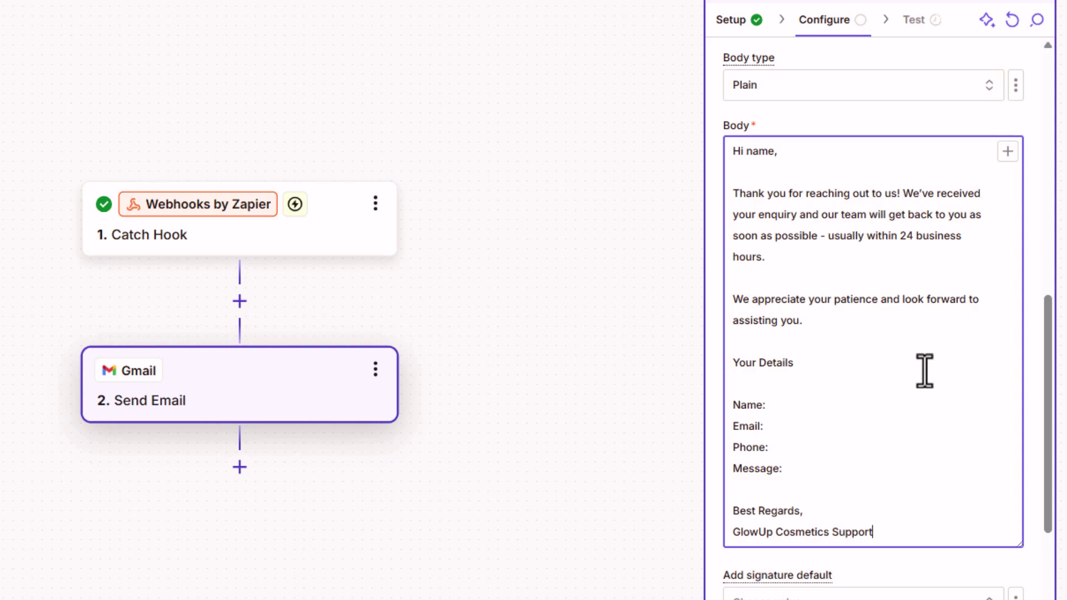
double_click(763, 151)
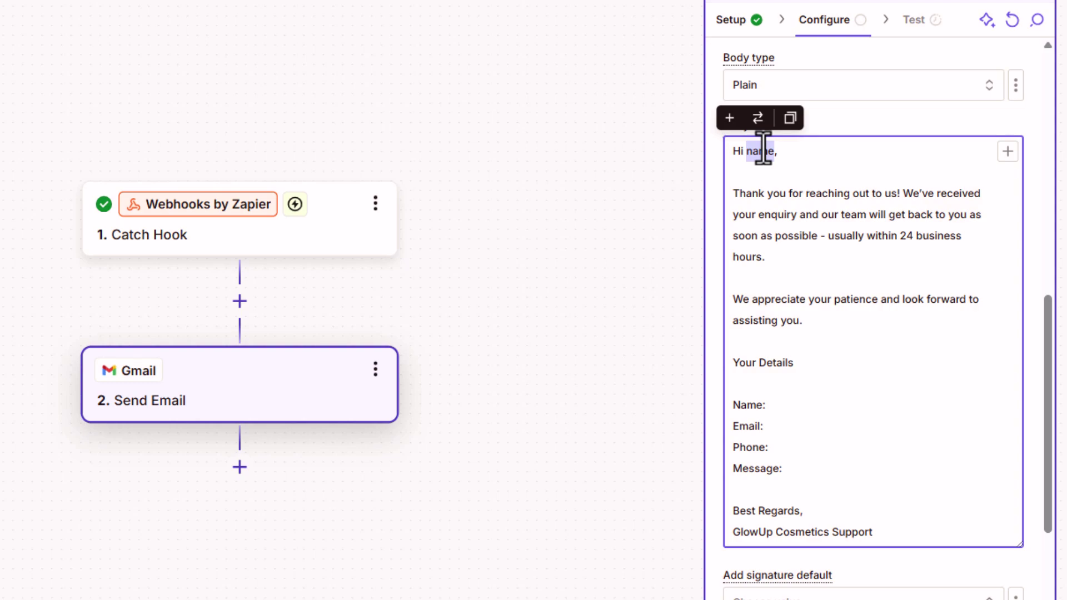
key(BackSpace)
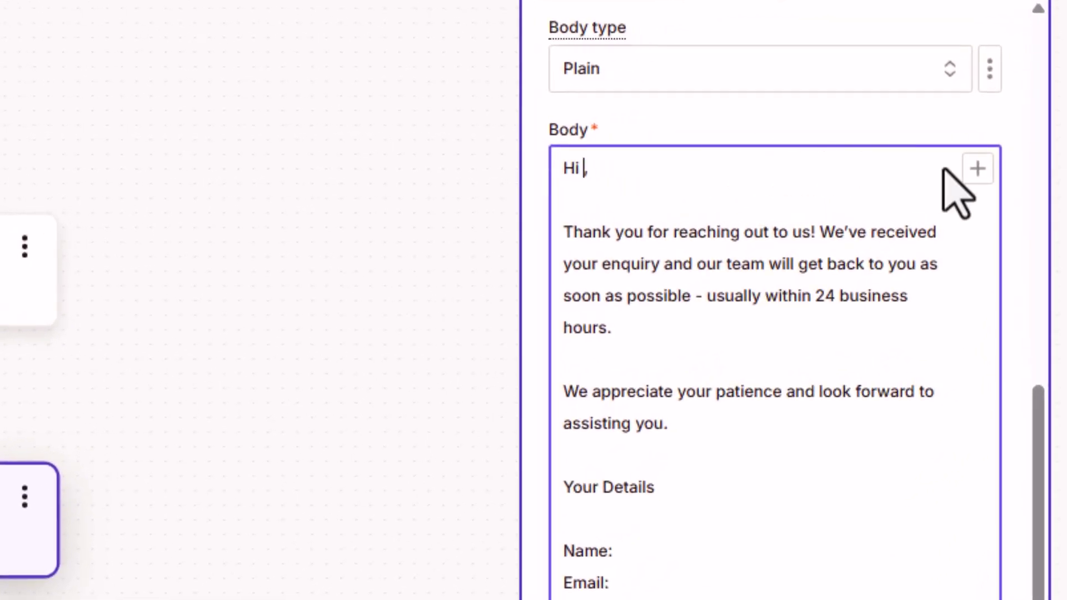
click(1008, 151)
click(317, 436)
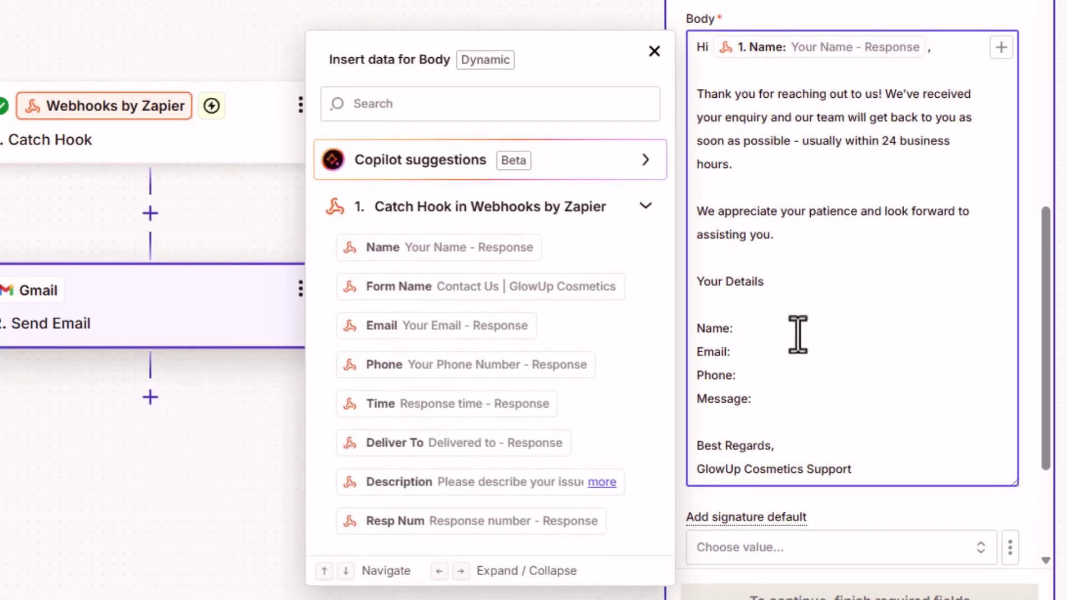
Fill the body's Name, Email, Phone and Message lines with the Catch Hook's Name, Email, Phone and Description responses.
click(795, 333)
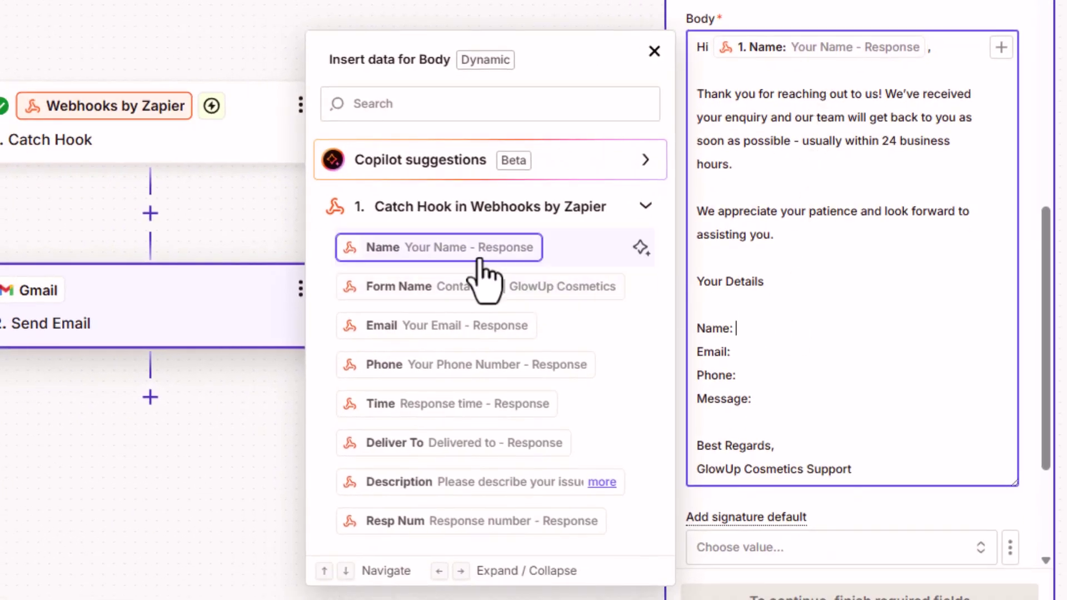
click(479, 249)
click(782, 354)
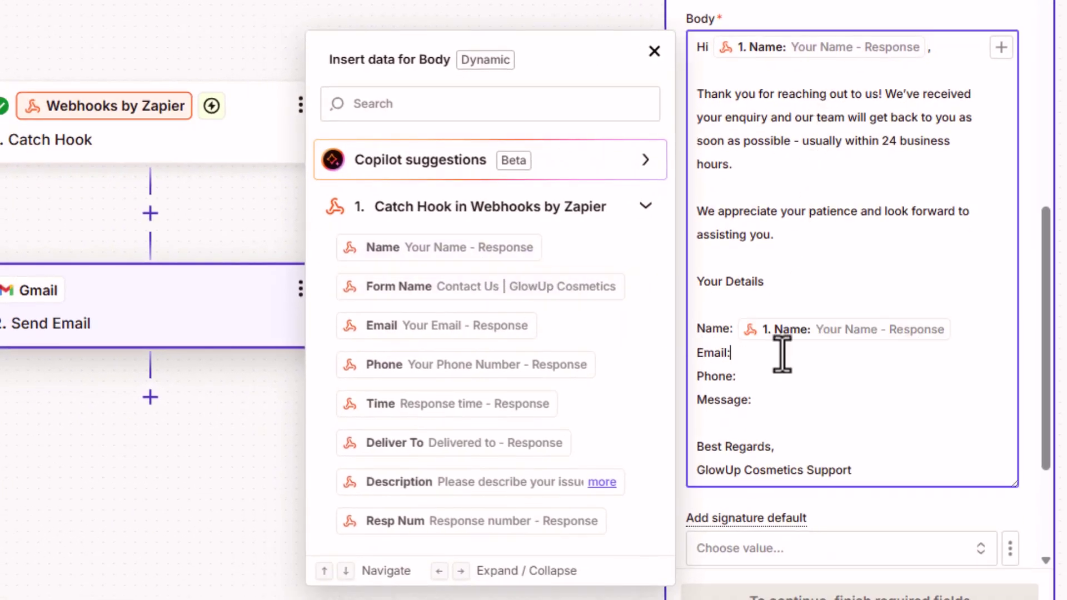
click(514, 328)
click(826, 376)
click(550, 369)
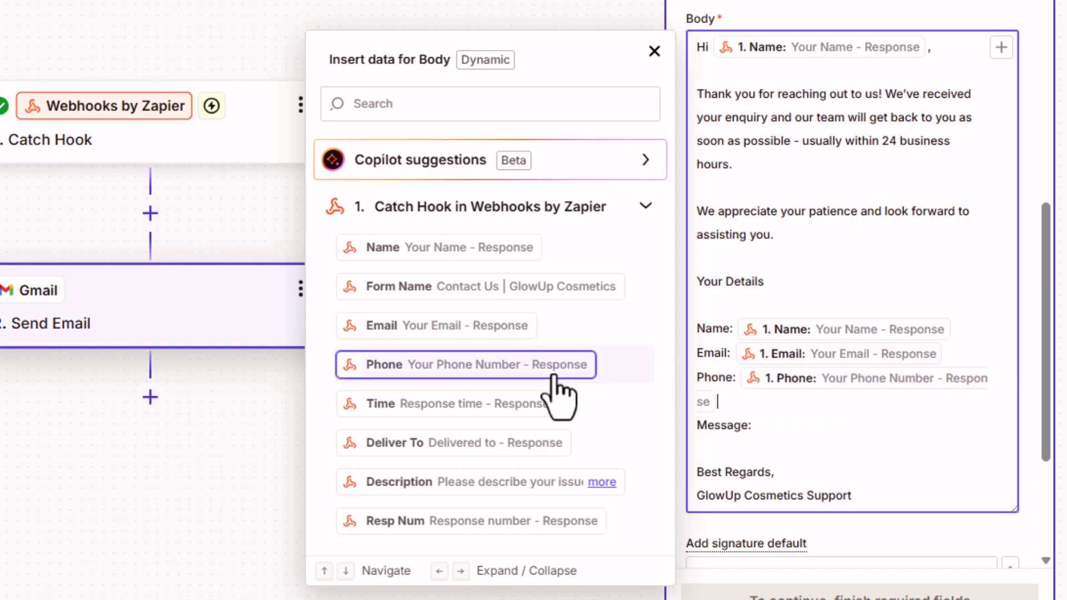
click(539, 482)
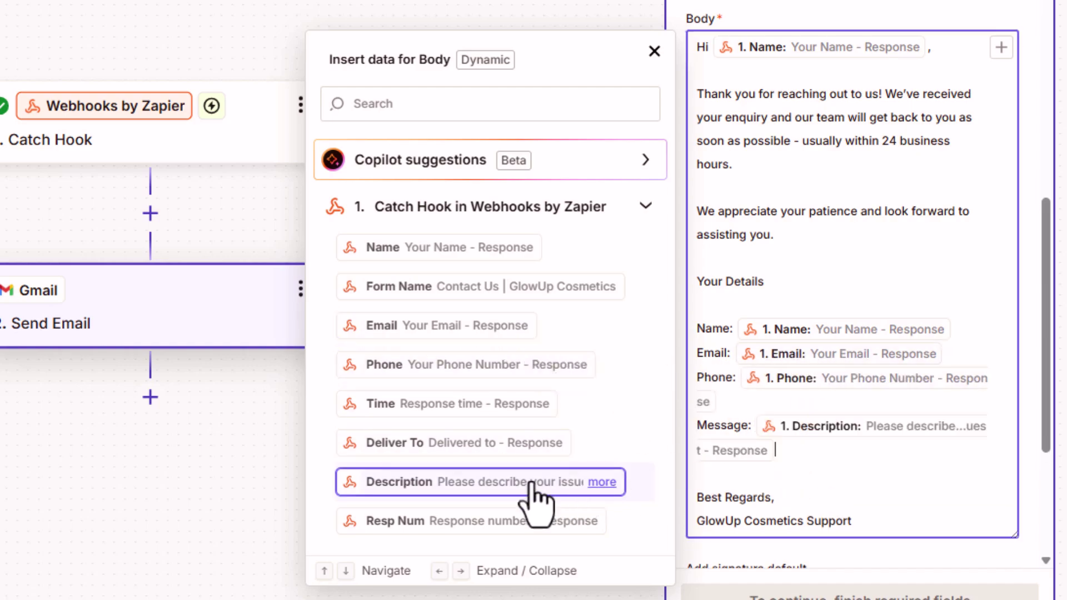
click(753, 119)
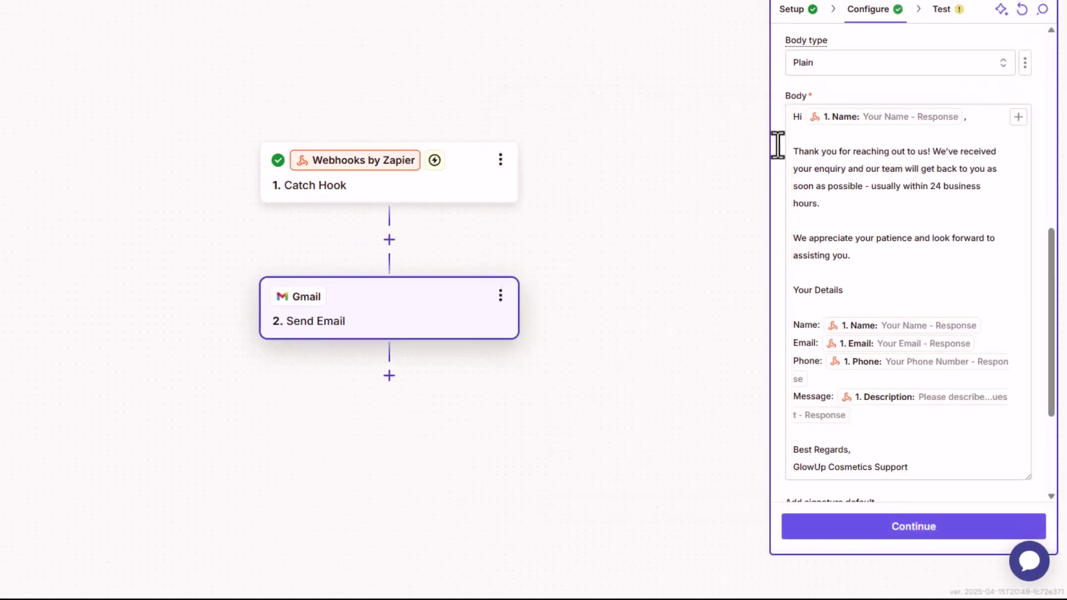
Finish the Send Email configuration without running its test, and publish the Zap.
scroll(924, 361, down, 1)
scroll(961, 392, down, 2)
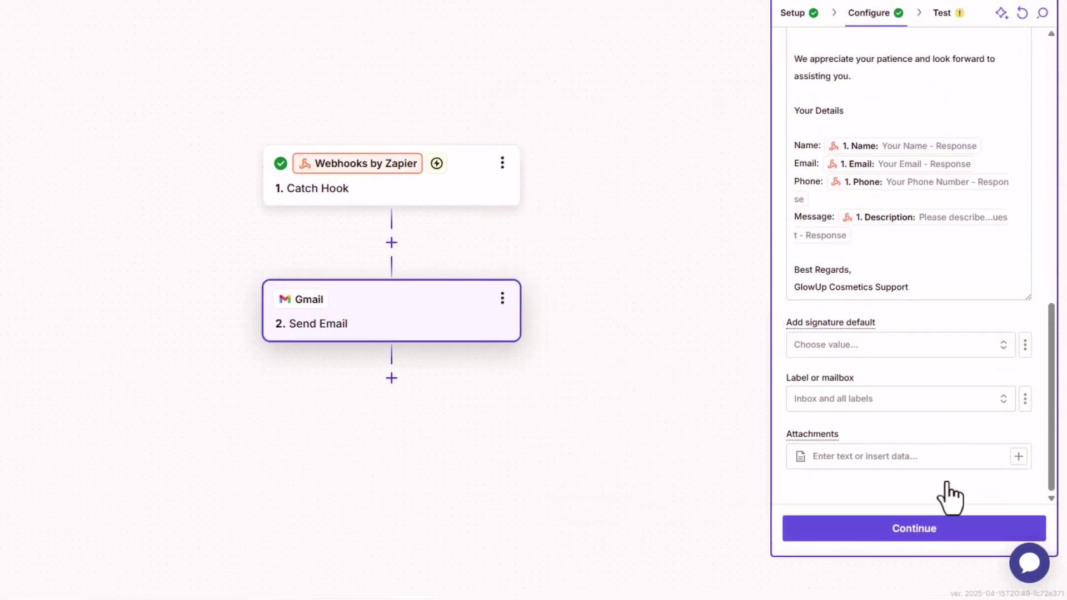
click(948, 528)
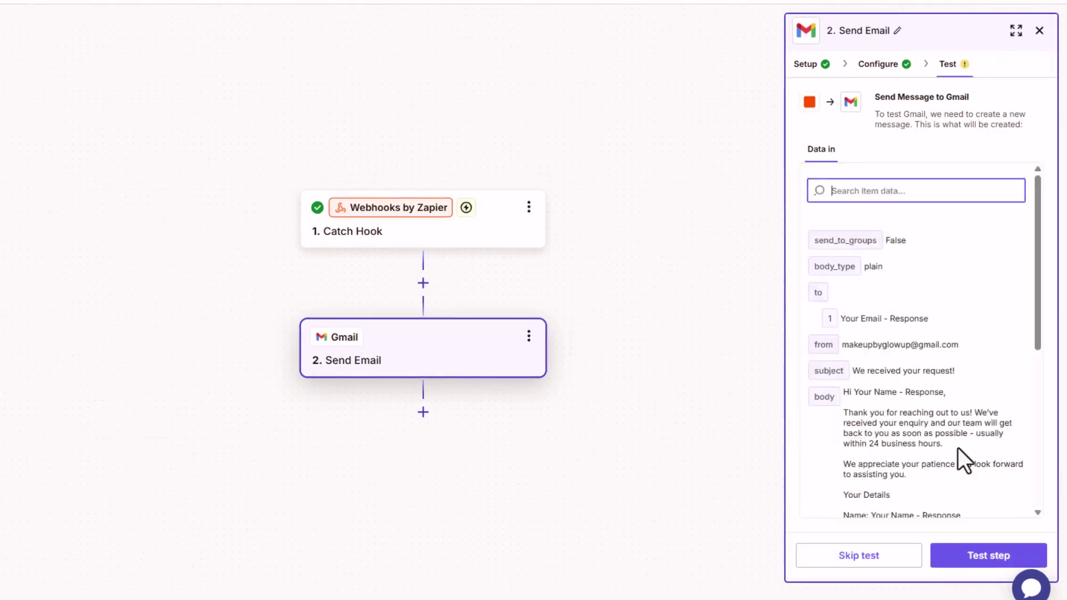
click(883, 558)
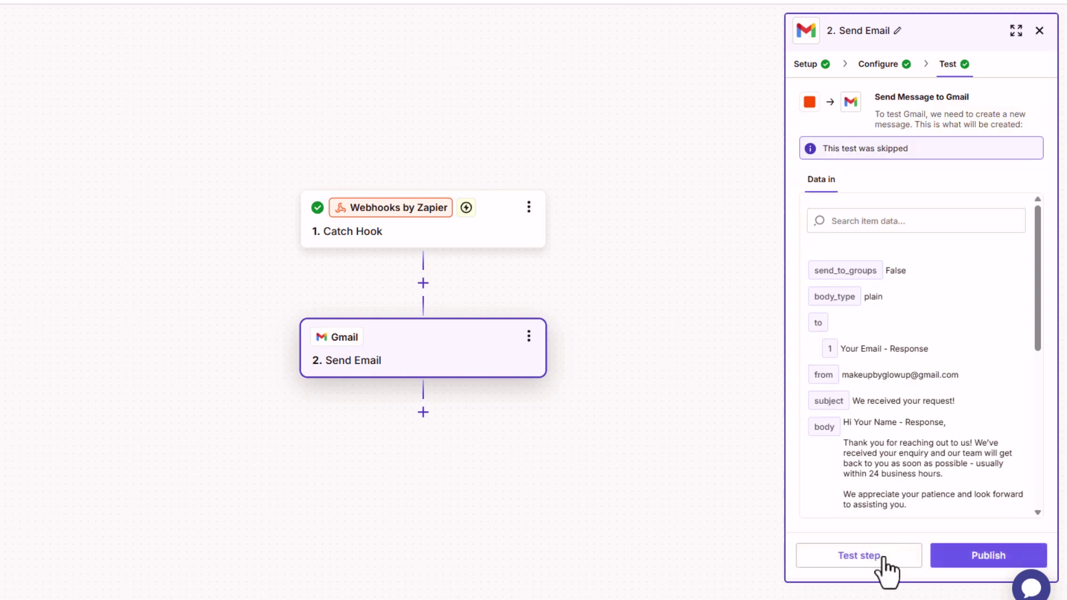
click(979, 559)
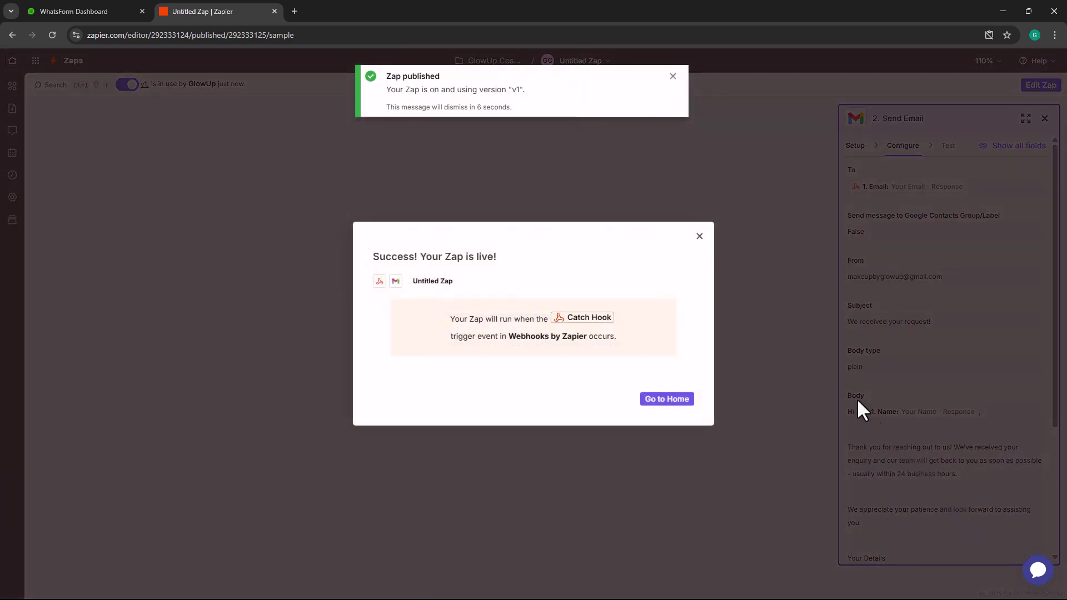
click(700, 238)
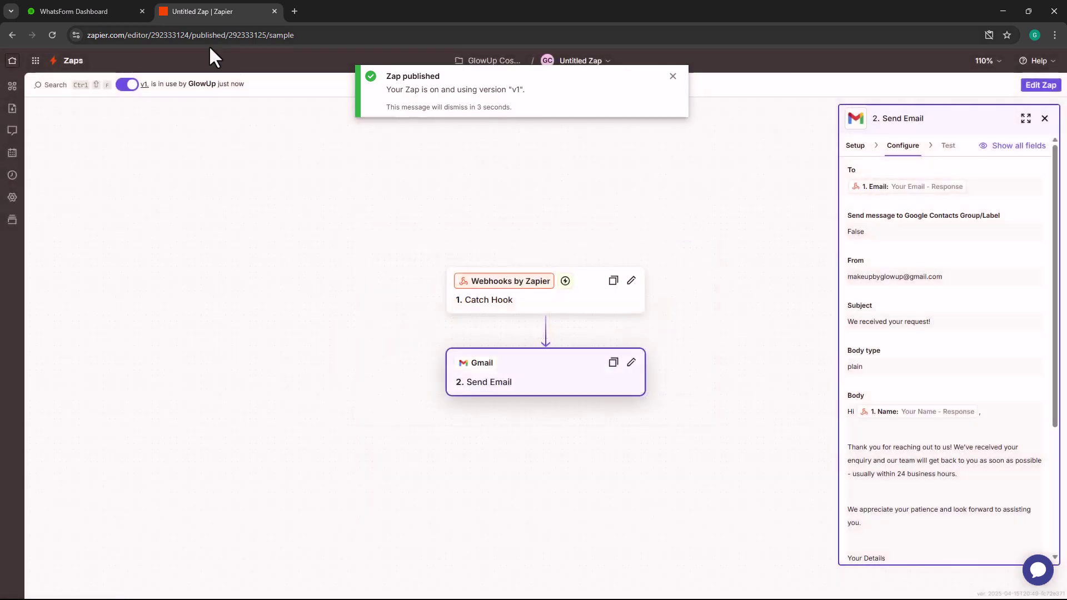
Switch to the WhatsForm dashboard and save the form's webhook settings.
click(105, 8)
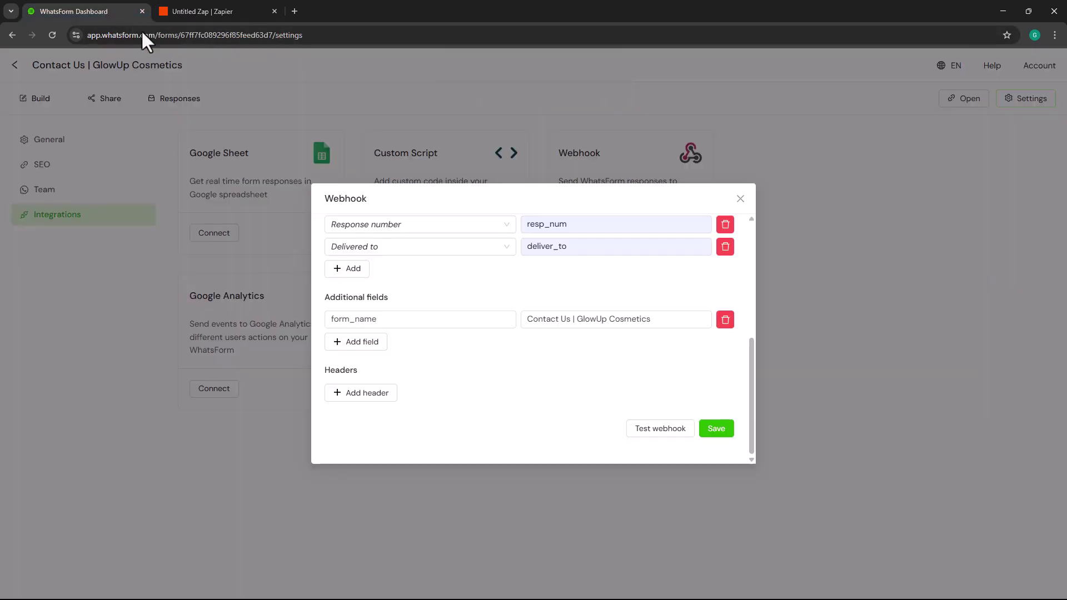
click(729, 429)
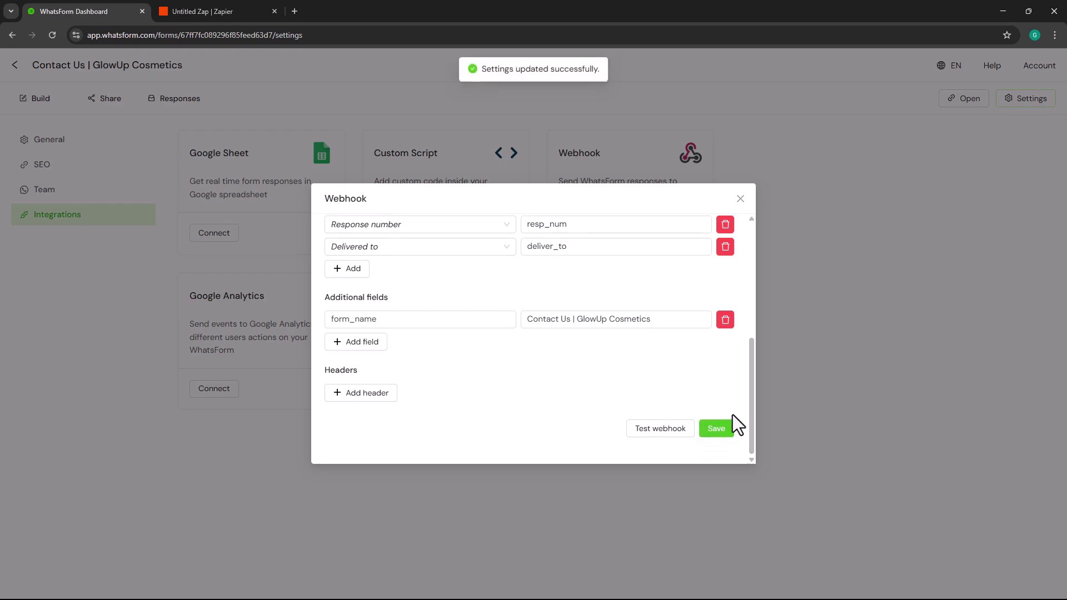
click(741, 199)
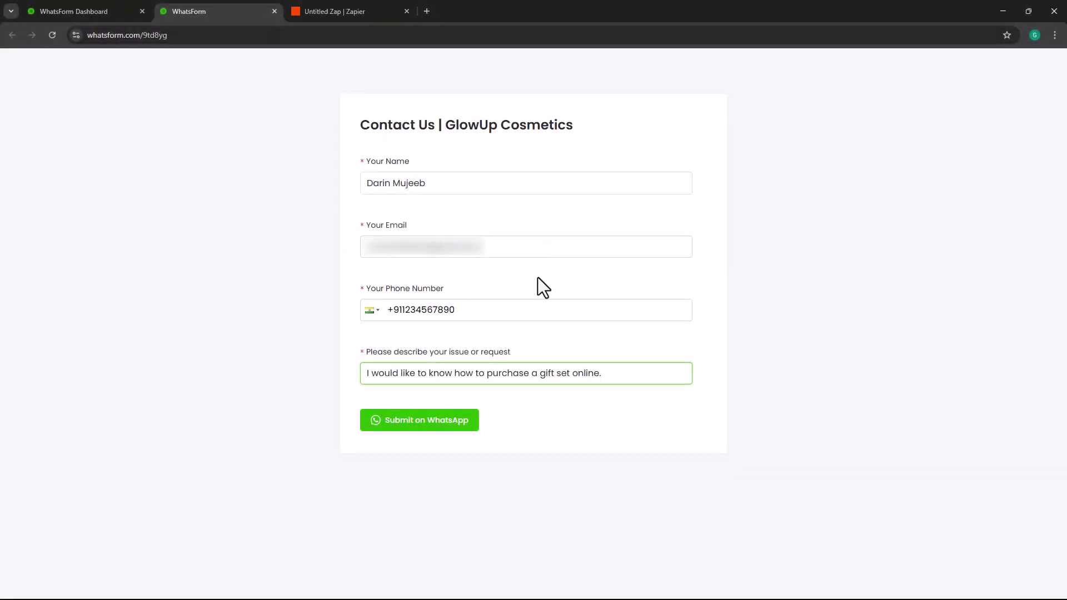
Submit the filled-in contact form on WhatsApp and open the "We received your request!" email in the submitter's Gmail inbox.
click(472, 427)
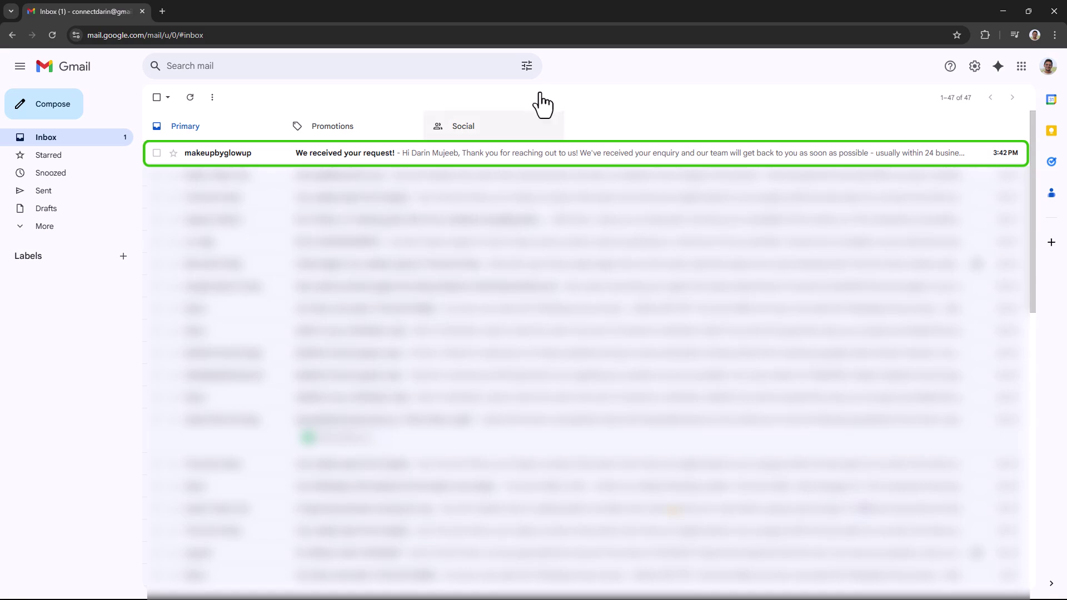
click(431, 157)
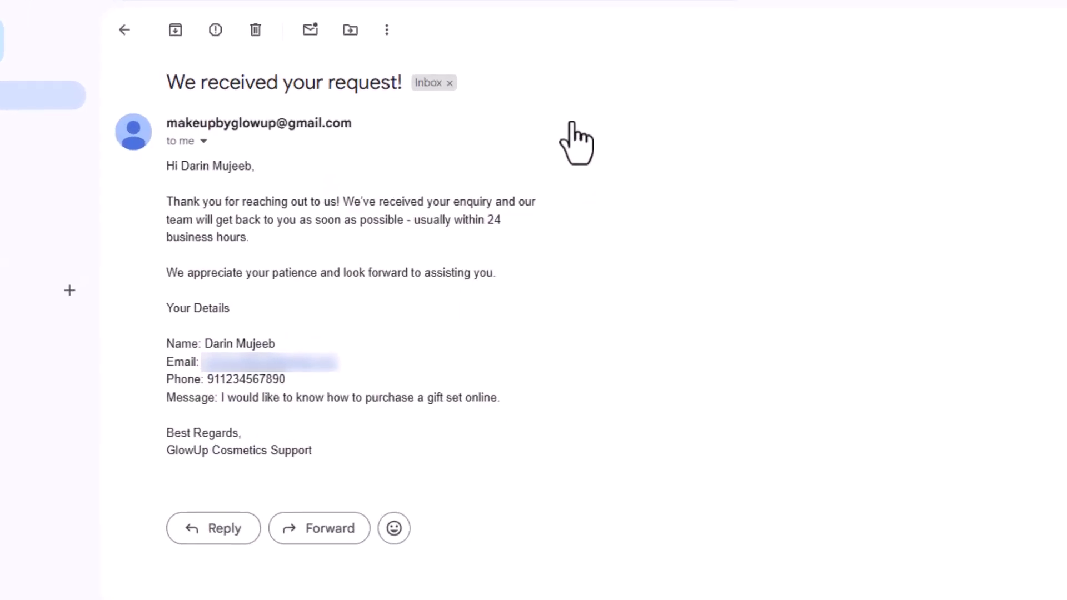